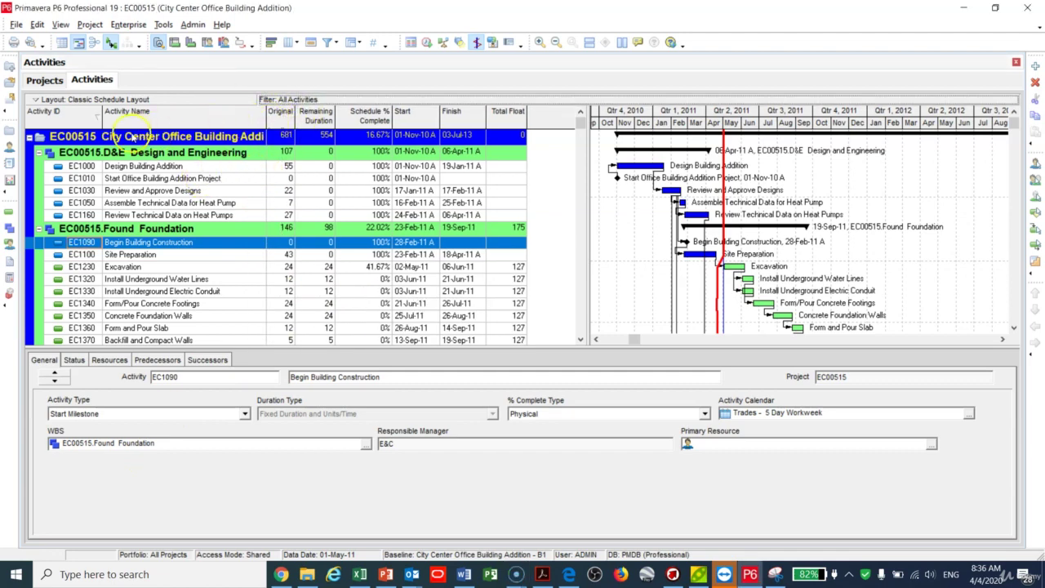
Step: Collapse all WBS groups, expand only the Foundation group, and widen the Activity Name column to show the full names
{"action": "left_click", "coordinate": [224, 25]}
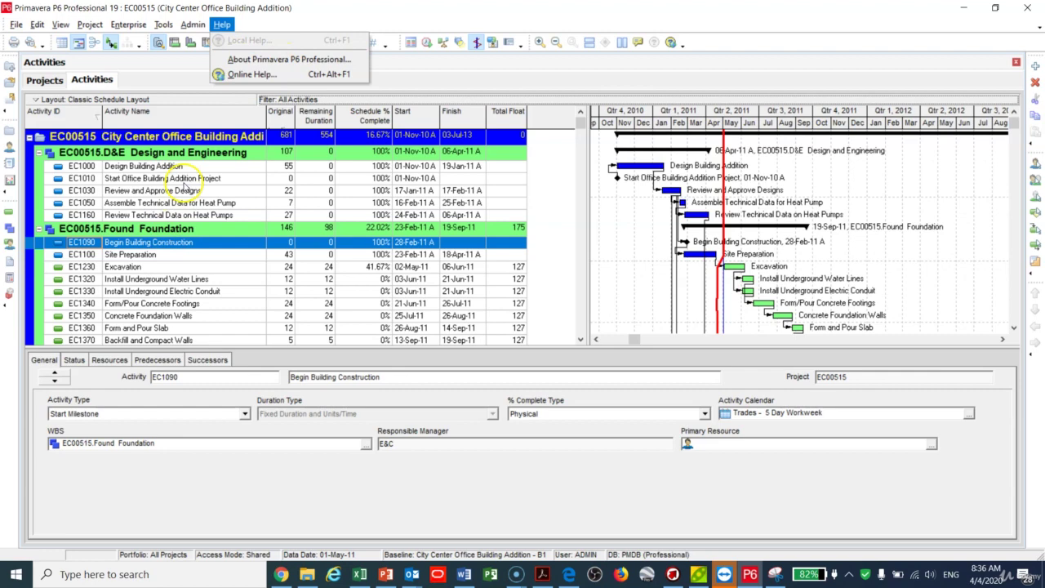
{"action": "left_click", "coordinate": [181, 179]}
{"action": "right_click", "coordinate": [29, 112]}
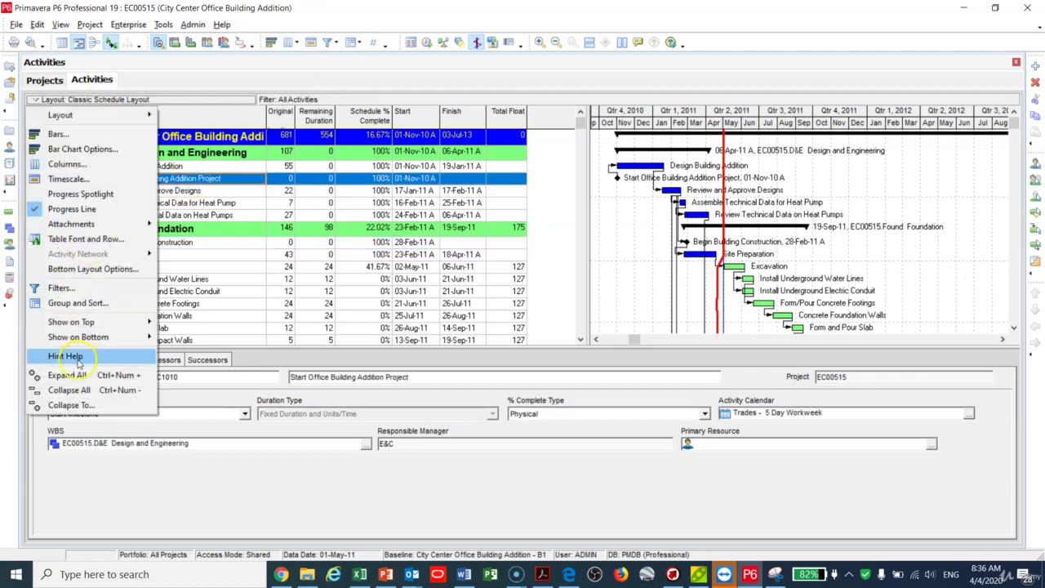
{"action": "left_click", "coordinate": [71, 389]}
{"action": "left_click", "coordinate": [32, 136]}
{"action": "left_click", "coordinate": [28, 137]}
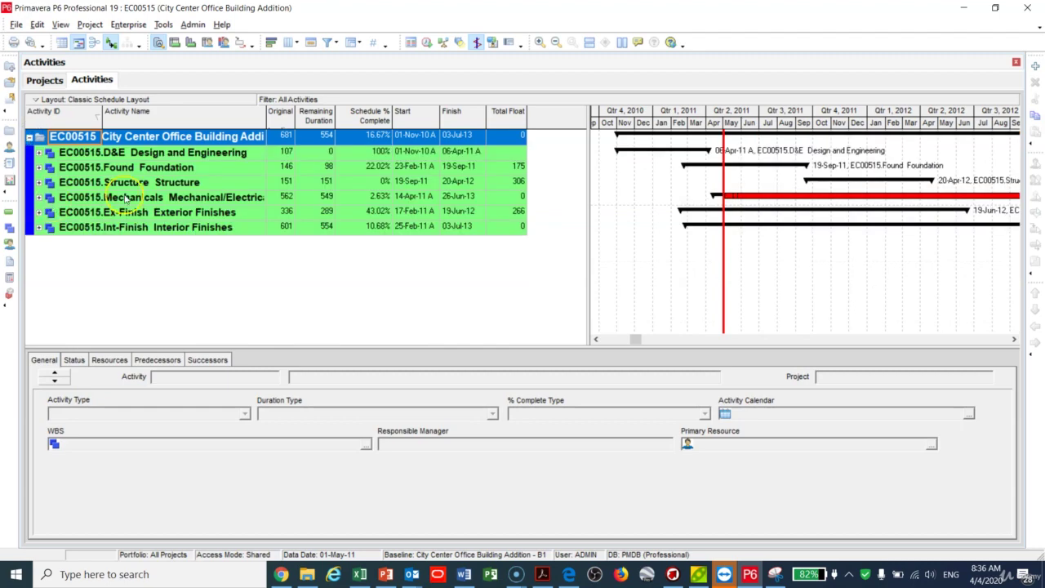
{"action": "left_click", "coordinate": [40, 166]}
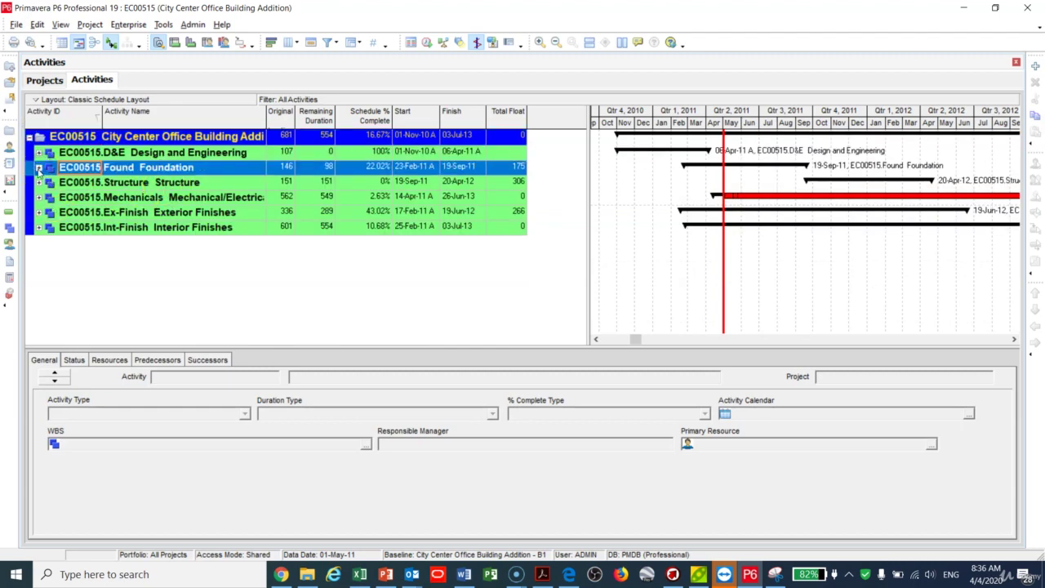
{"action": "left_click", "coordinate": [38, 167]}
{"action": "left_click_drag", "start_coordinate": [272, 119], "coordinate": [316, 120]}
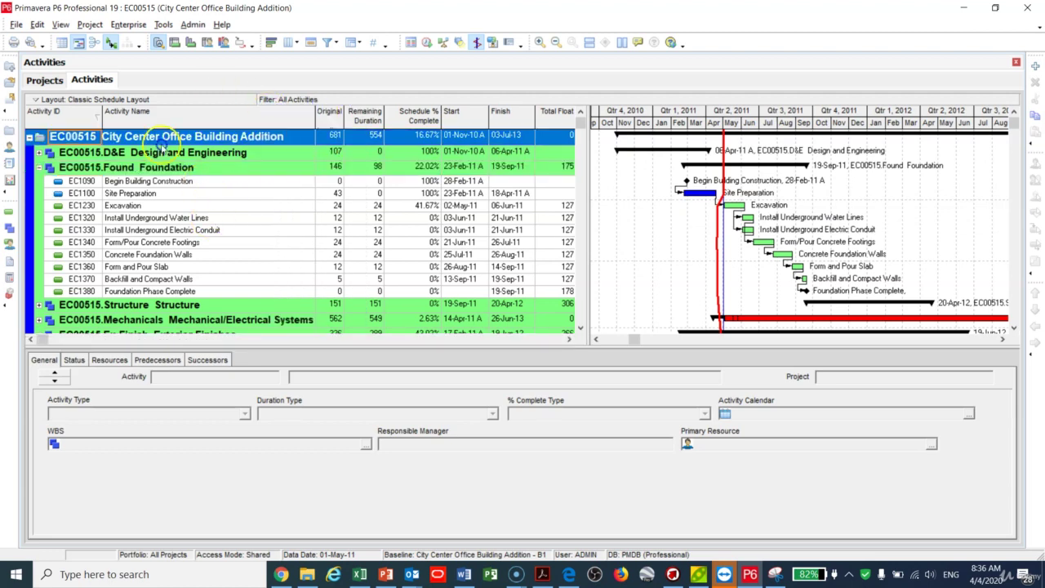
Step: Add a new activity to the Foundation WBS with ID LOE and name Summary Phase LOE, keeping the wizard's other defaults
{"action": "left_click", "coordinate": [203, 182]}
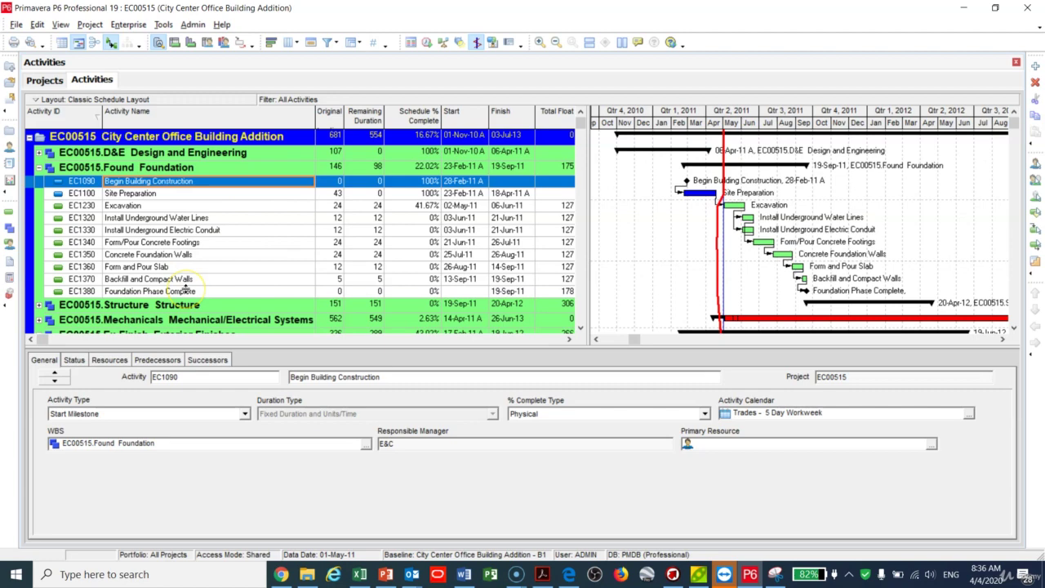
{"action": "left_click", "coordinate": [1034, 69]}
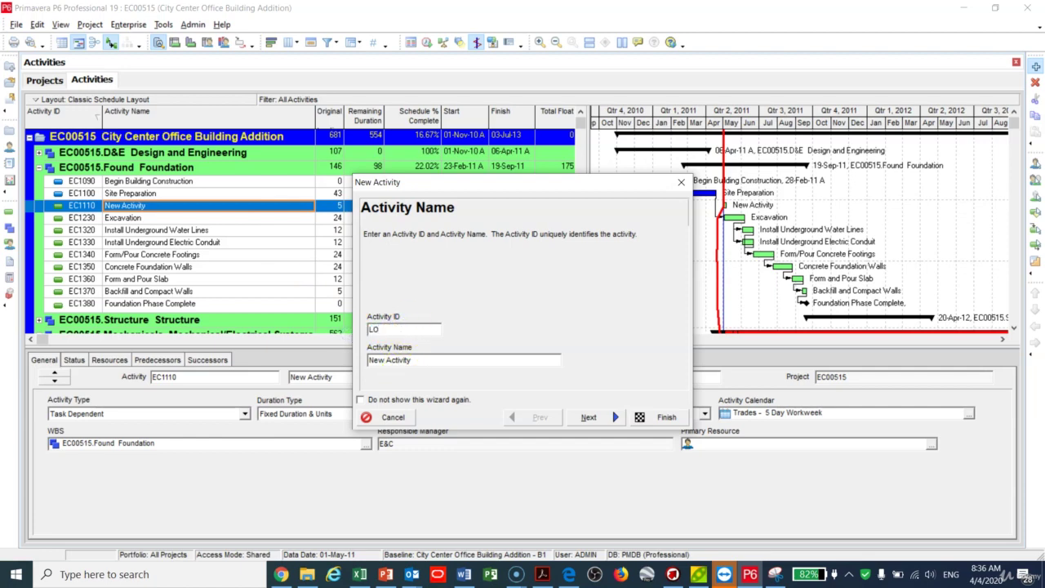
{"action": "left_click_drag", "start_coordinate": [413, 360], "coordinate": [381, 362]}
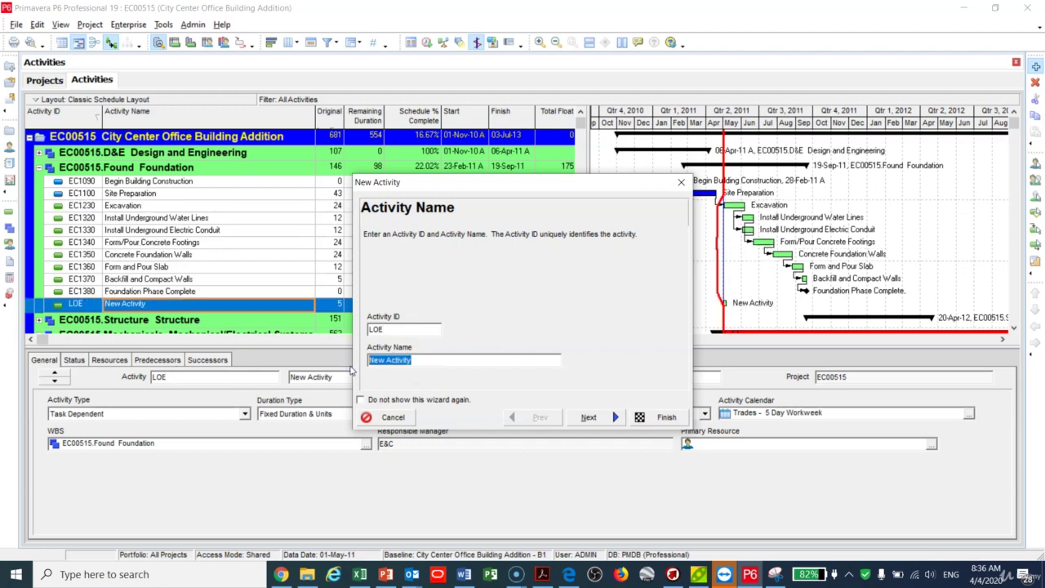
{"action": "type", "text": "Summary Phase LOE"}
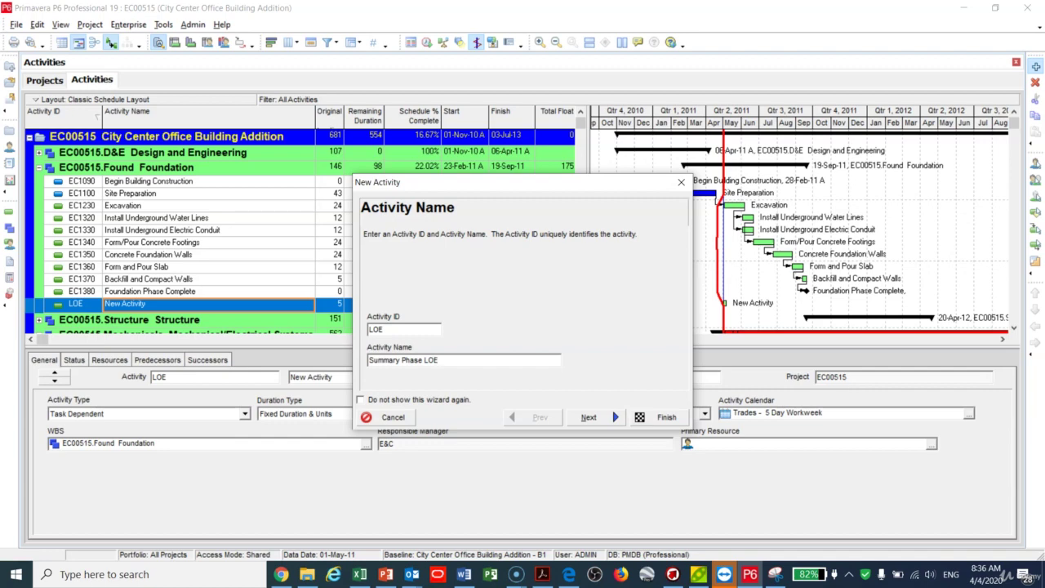
{"action": "left_click", "coordinate": [588, 417]}
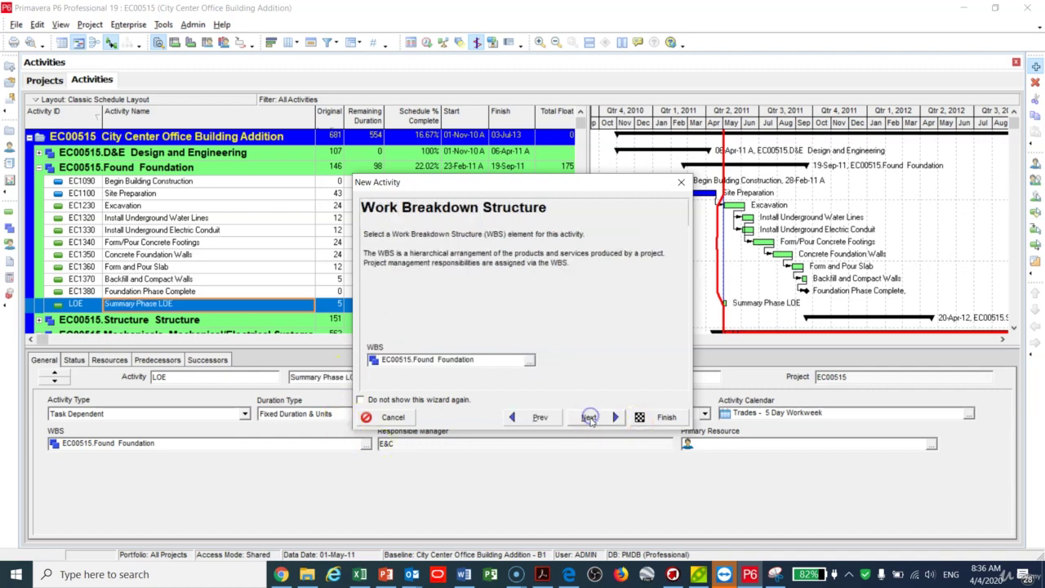
{"action": "left_click", "coordinate": [588, 417]}
{"action": "left_click", "coordinate": [588, 417]}
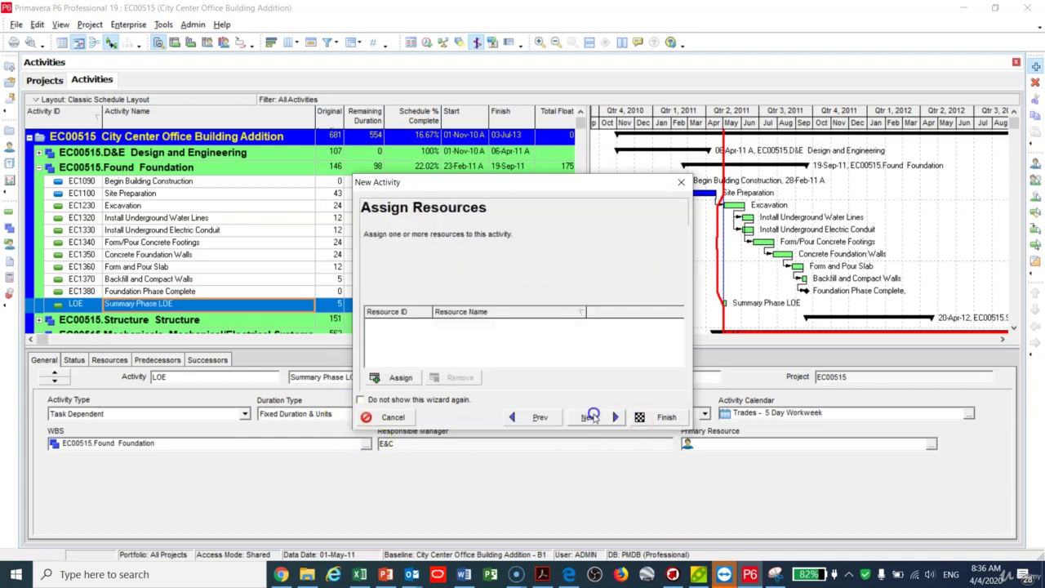
{"action": "left_click", "coordinate": [591, 417]}
{"action": "left_click", "coordinate": [659, 424]}
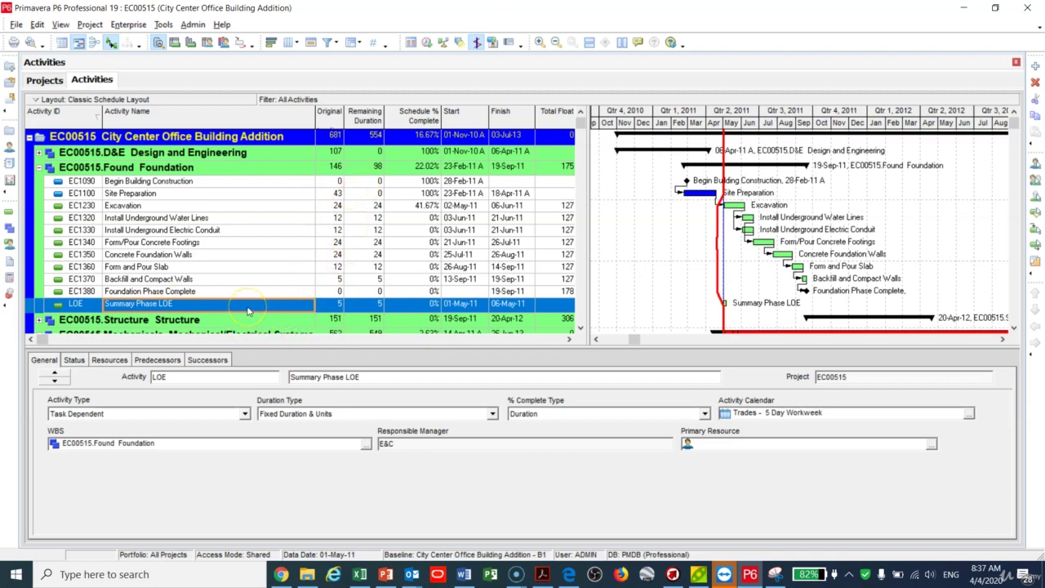
{"action": "left_click", "coordinate": [18, 564]}
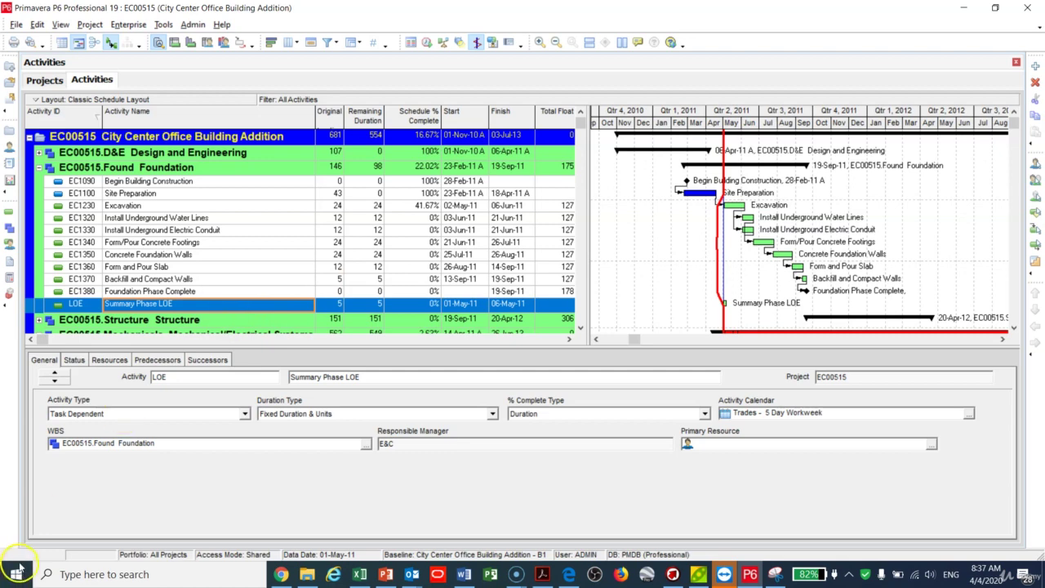
{"action": "left_click_drag", "start_coordinate": [172, 202], "coordinate": [172, 202]}
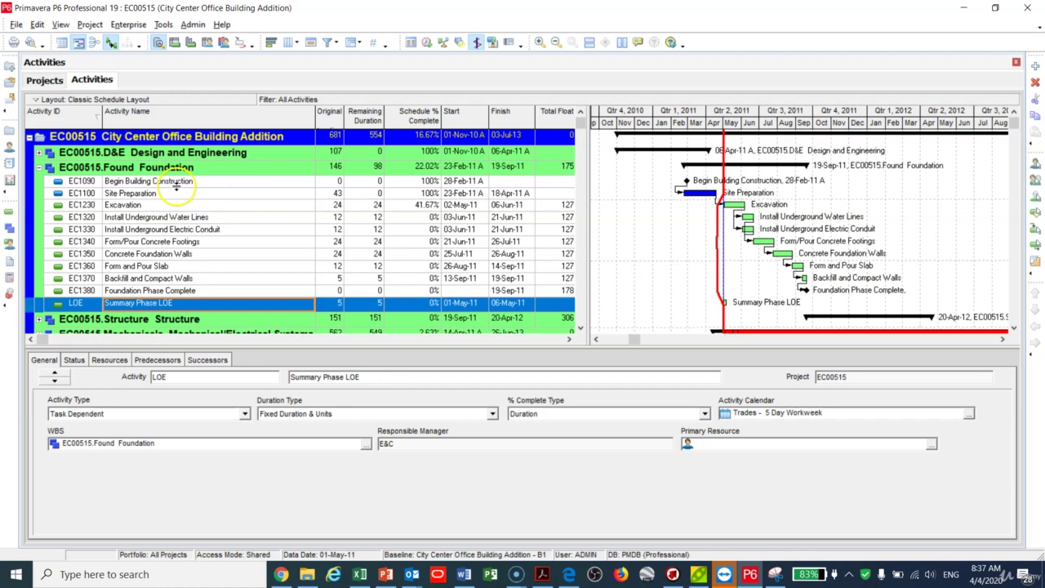
{"action": "left_click", "coordinate": [173, 183]}
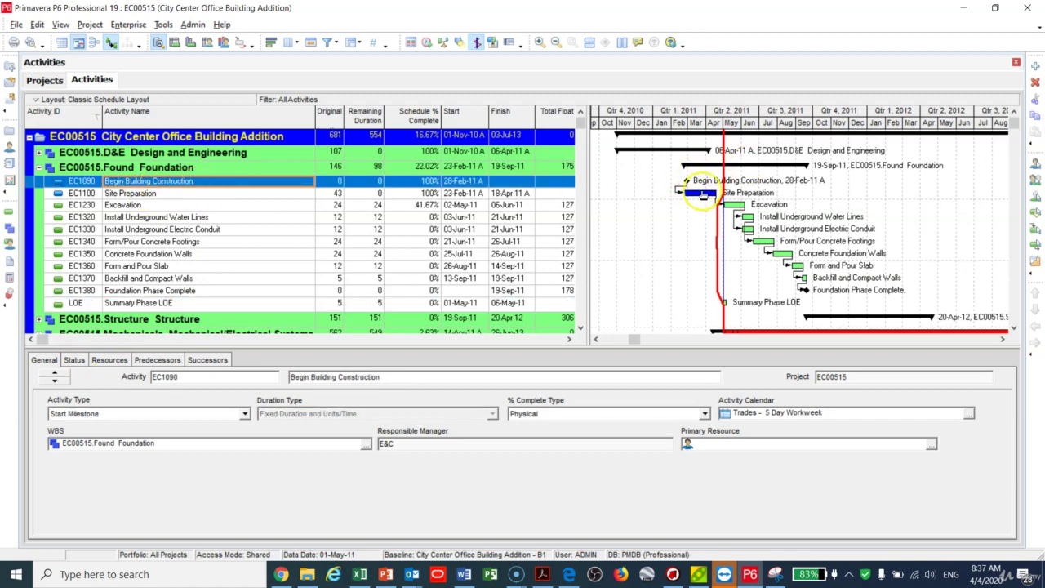
{"action": "left_click", "coordinate": [163, 290]}
{"action": "left_click", "coordinate": [183, 293]}
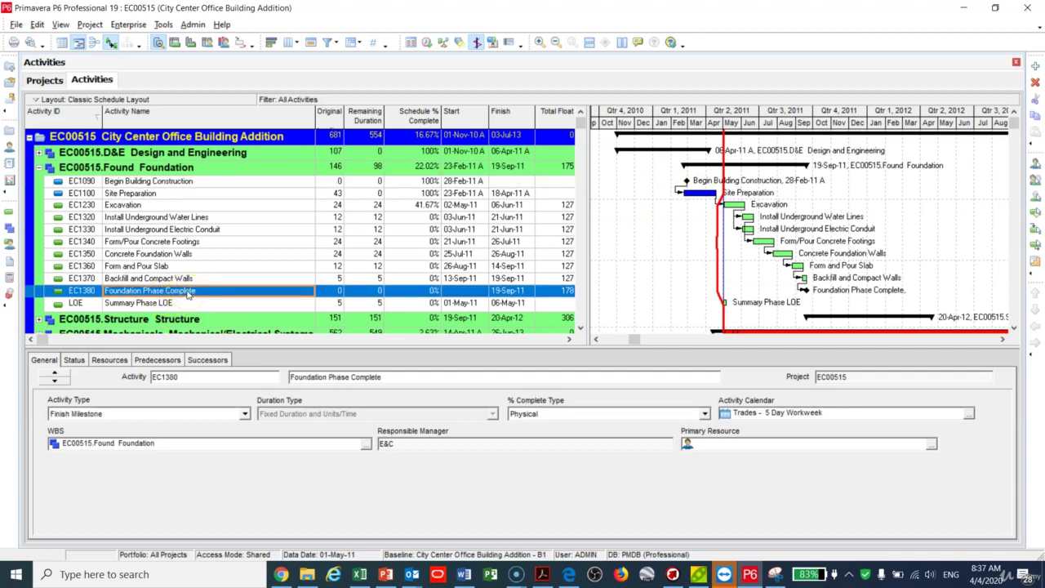
Step: Link Begin Building Construction as a predecessor of Summary Phase LOE and display the predecessors of Summary Phase LOE
{"action": "left_click", "coordinate": [197, 186]}
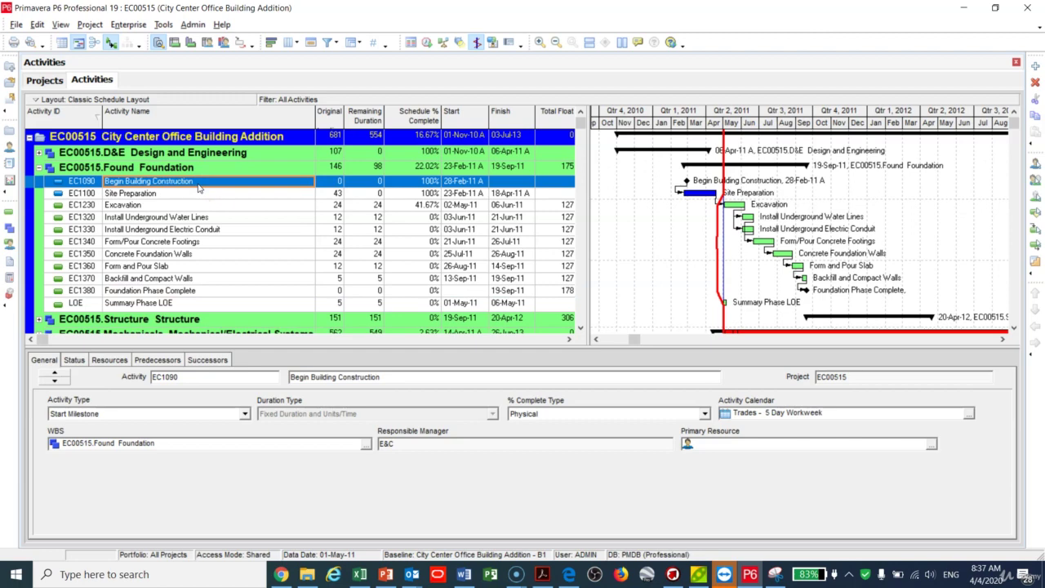
{"action": "left_click", "coordinate": [169, 304]}
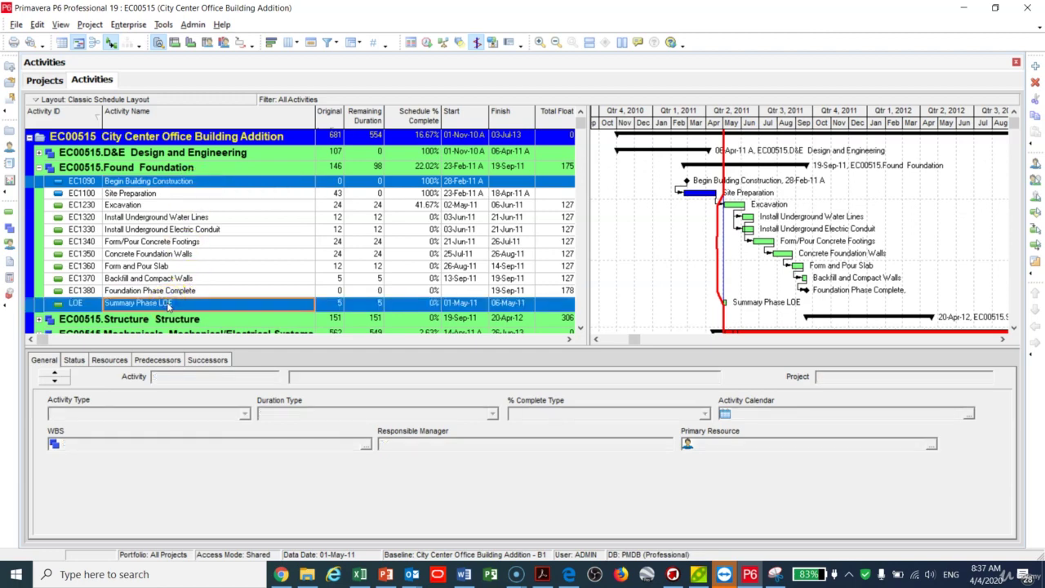
{"action": "right_click", "coordinate": [169, 304]}
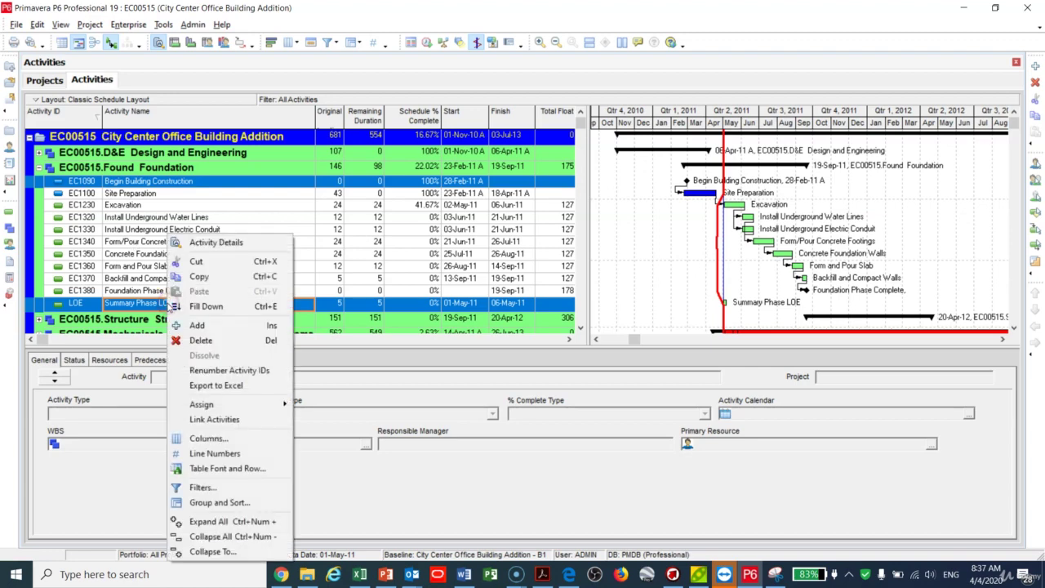
{"action": "left_click", "coordinate": [216, 419]}
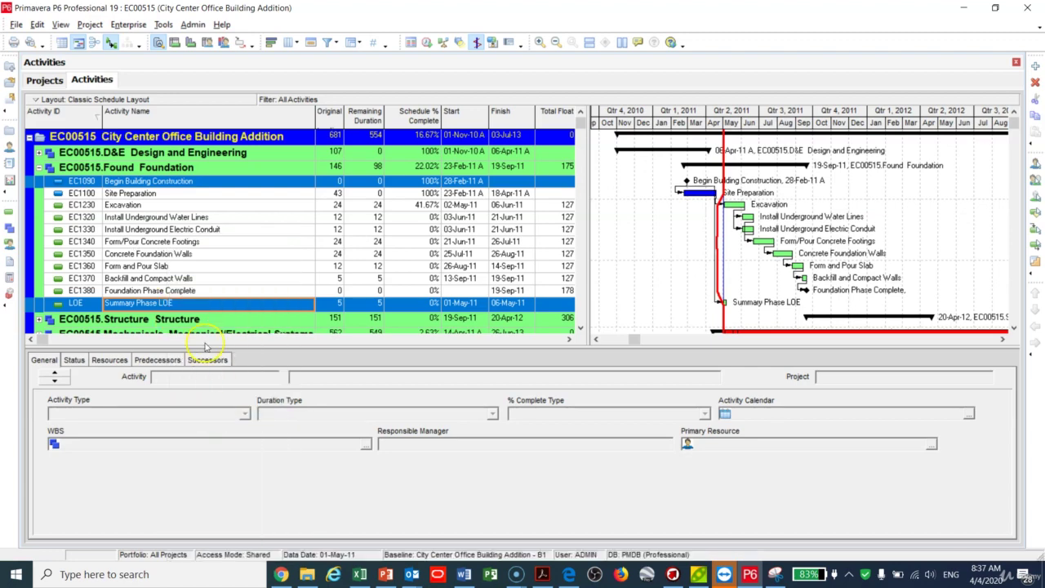
{"action": "left_click", "coordinate": [224, 194]}
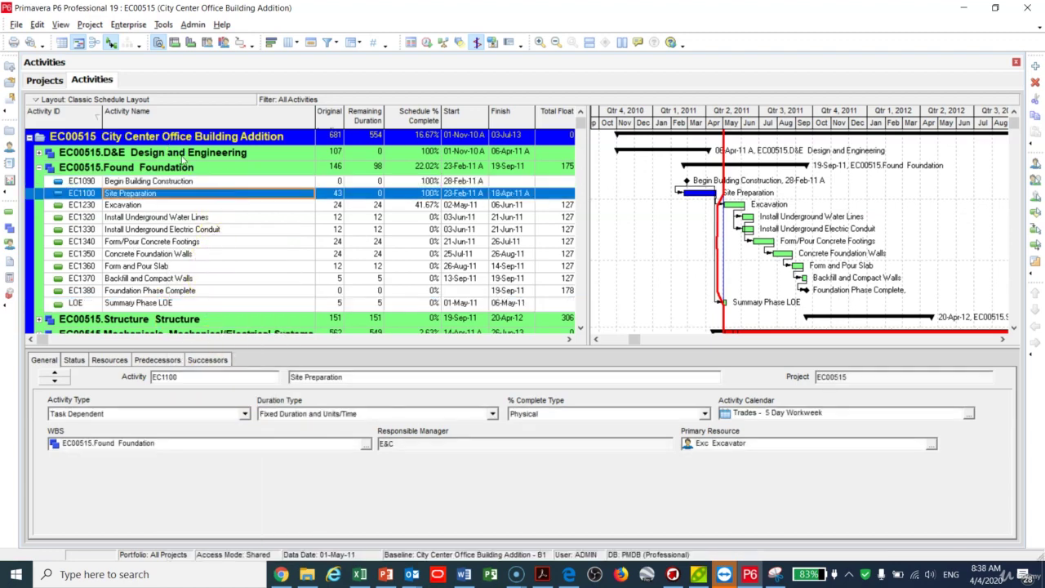
{"action": "left_click", "coordinate": [151, 304]}
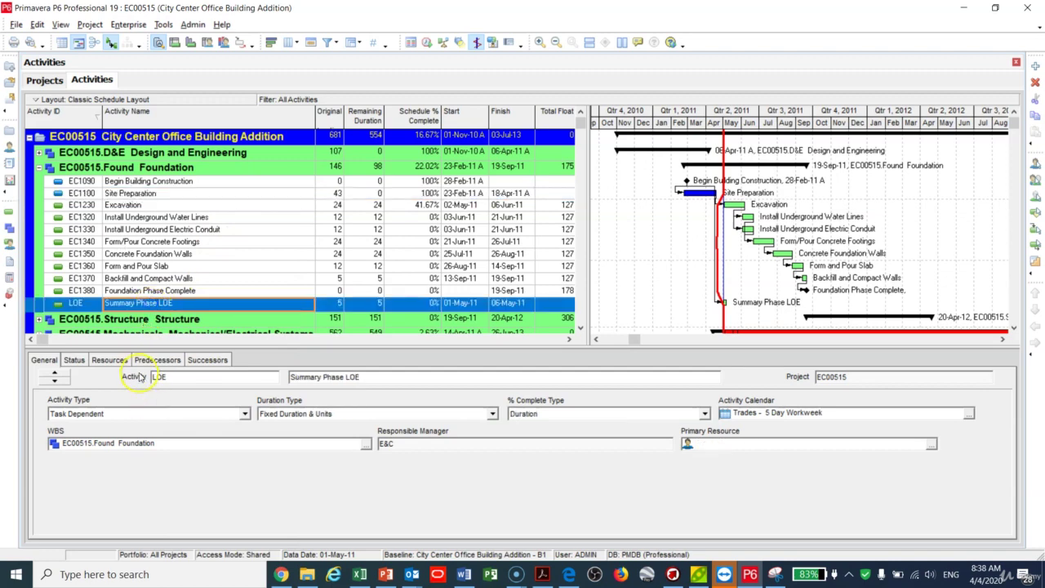
{"action": "left_click", "coordinate": [113, 360]}
{"action": "left_click", "coordinate": [154, 361]}
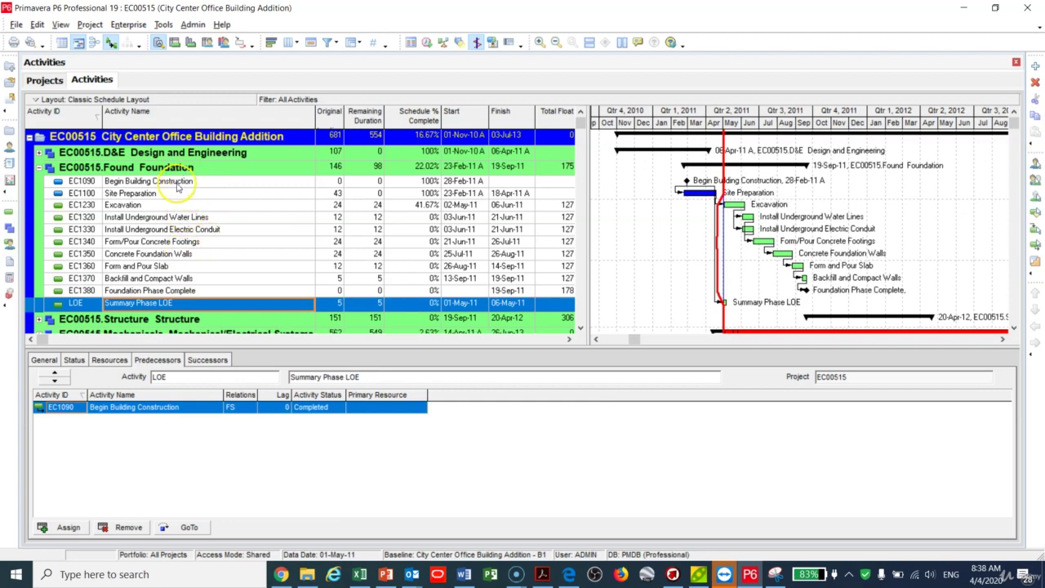
Step: Link the Foundation Phase Complete milestone as a predecessor of Summary Phase LOE
{"action": "left_click", "coordinate": [174, 180]}
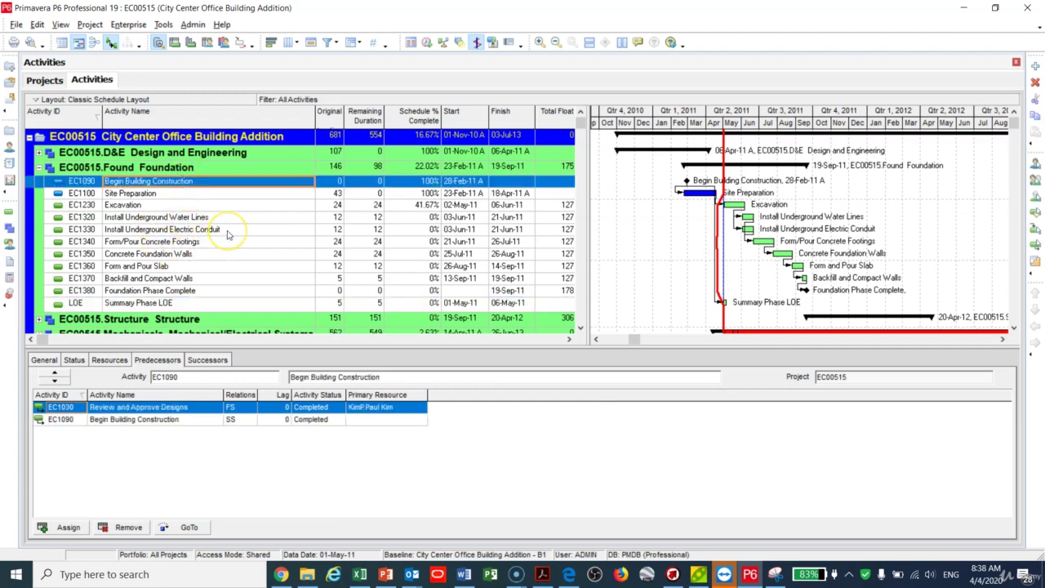
{"action": "left_click", "coordinate": [187, 278]}
{"action": "left_click", "coordinate": [183, 292]}
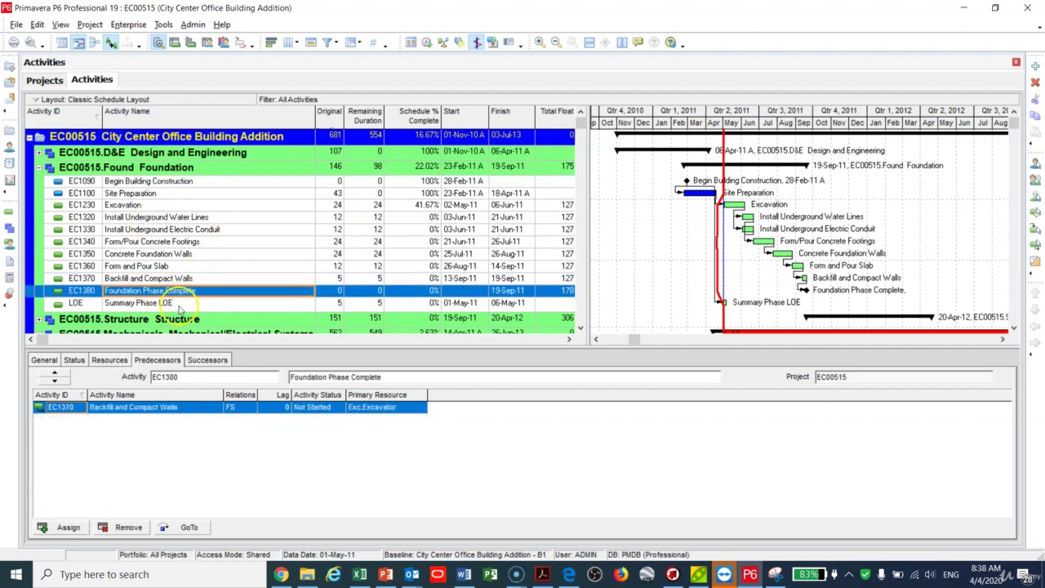
{"action": "left_click", "coordinate": [171, 304], "text": "ctrl"}
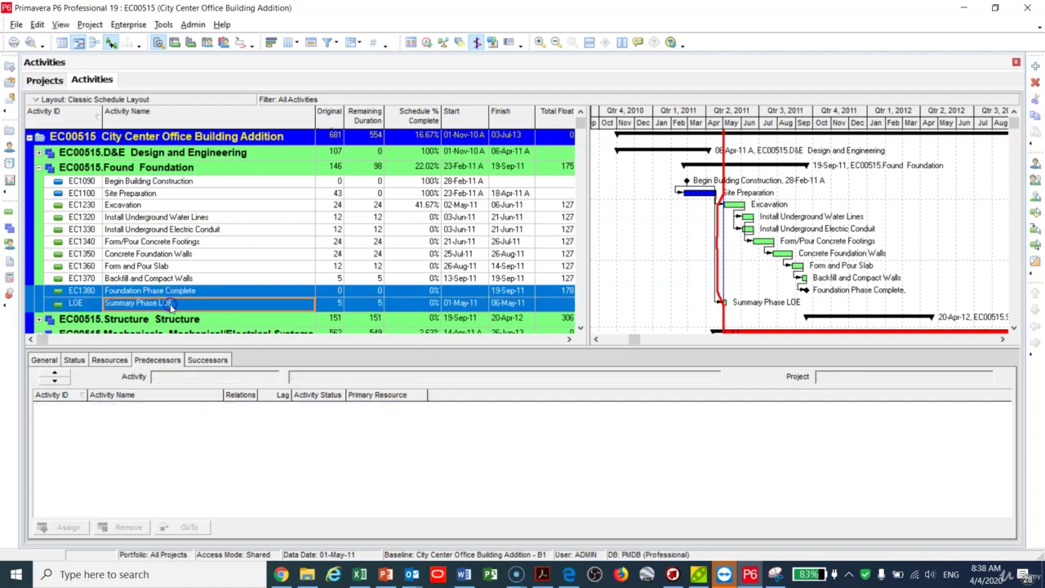
{"action": "right_click", "coordinate": [172, 300]}
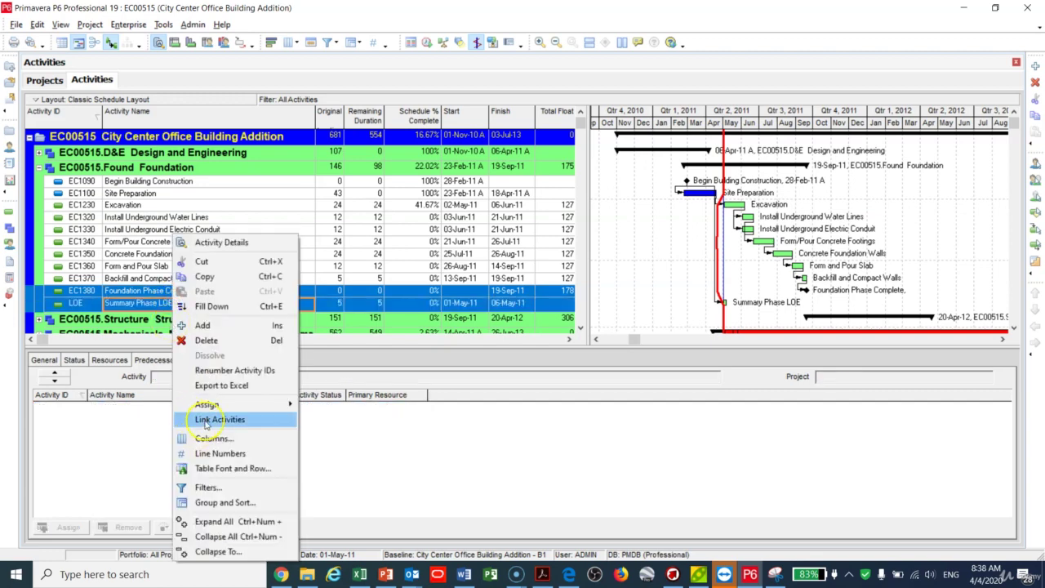
{"action": "left_click", "coordinate": [206, 419]}
Step: Set the relationship of predecessor Foundation Phase Complete to FF for the Summary Phase LOE activity
{"action": "left_click", "coordinate": [175, 278]}
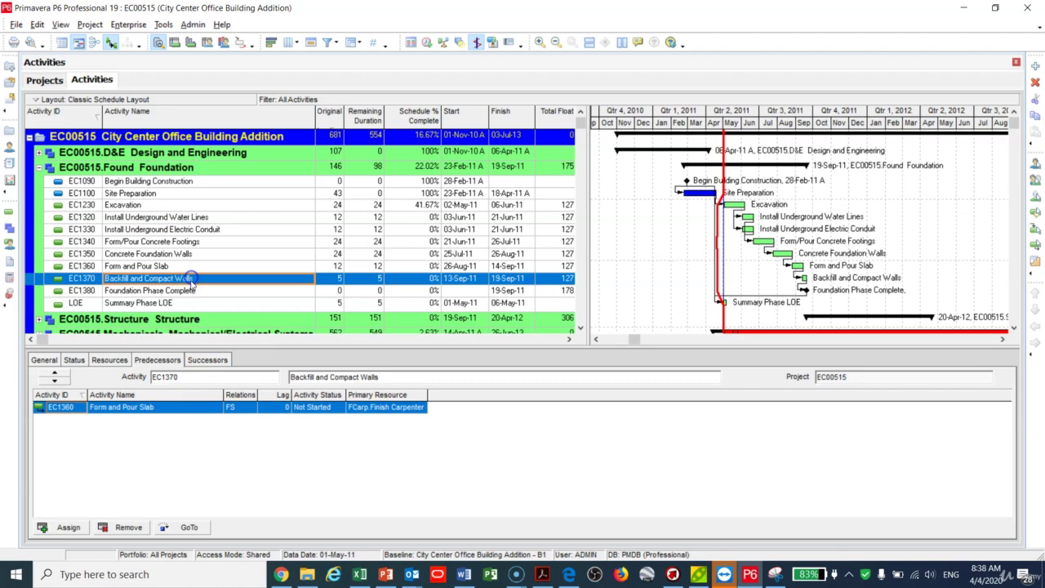
{"action": "left_click", "coordinate": [170, 303]}
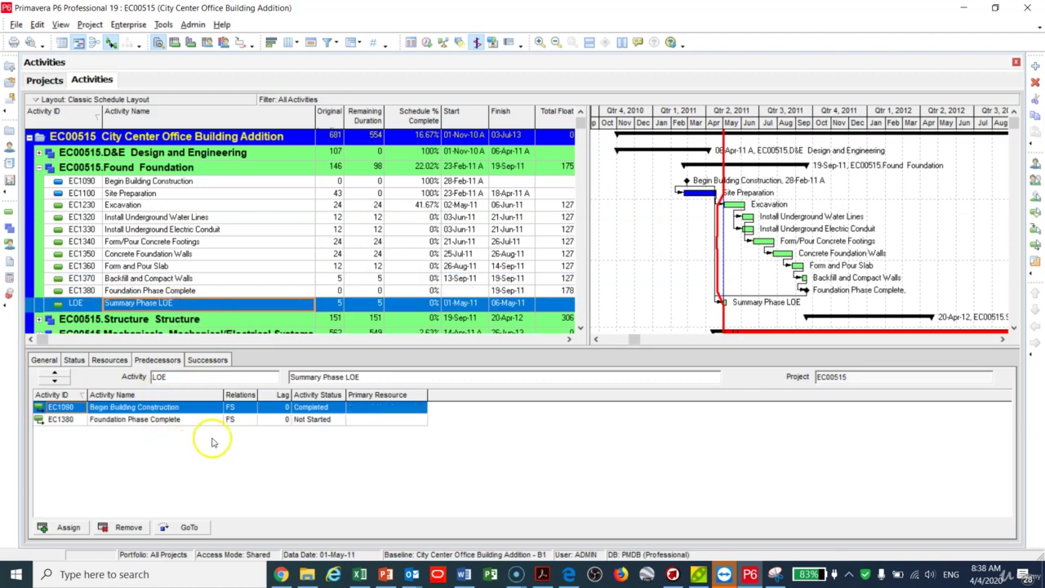
{"action": "left_click", "coordinate": [105, 420]}
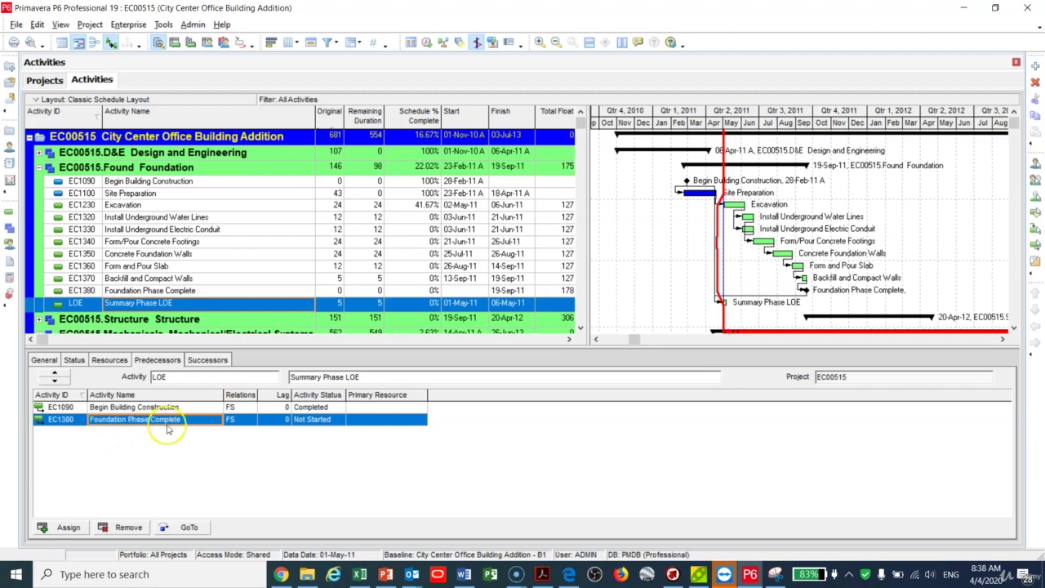
{"action": "left_click", "coordinate": [244, 420]}
{"action": "left_click", "coordinate": [244, 420]}
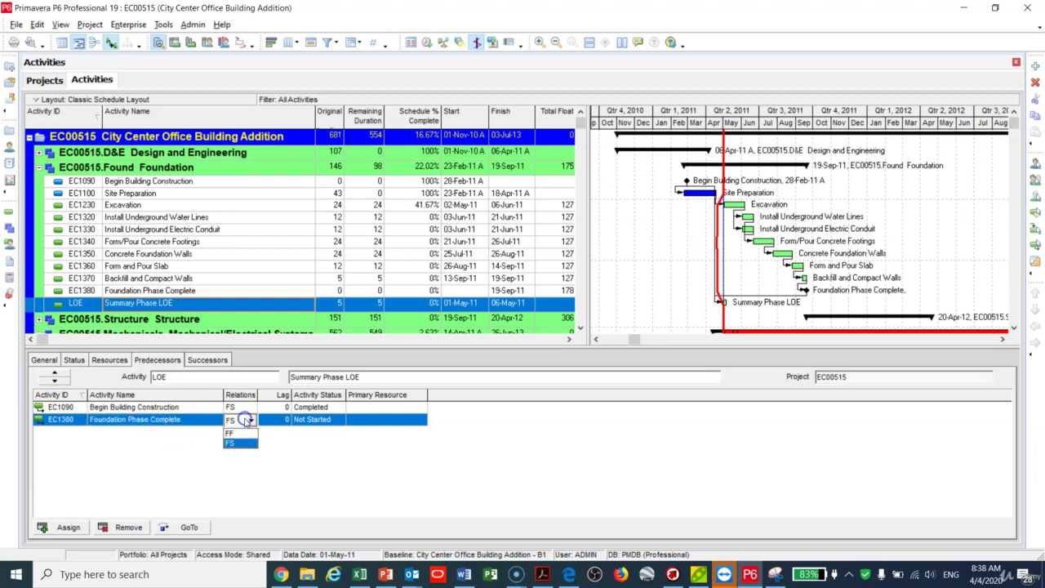
{"action": "left_click", "coordinate": [240, 433]}
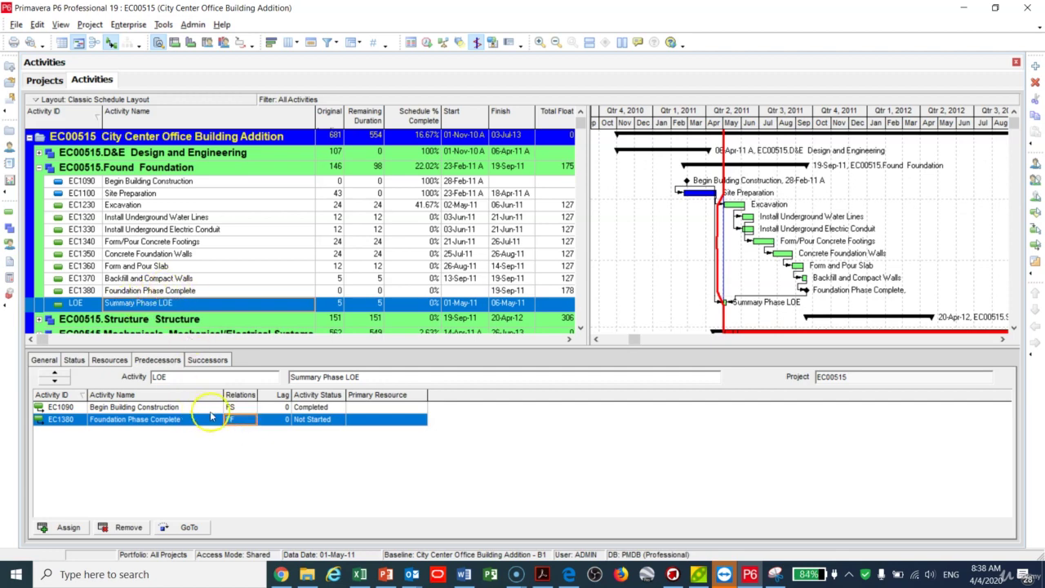
Step: Set the relationship of predecessor Begin Building Construction to SS for Summary Phase LOE, and stretch the Gantt chart timescale
{"action": "left_click", "coordinate": [240, 406]}
{"action": "left_click", "coordinate": [245, 408]}
{"action": "left_click", "coordinate": [239, 441]}
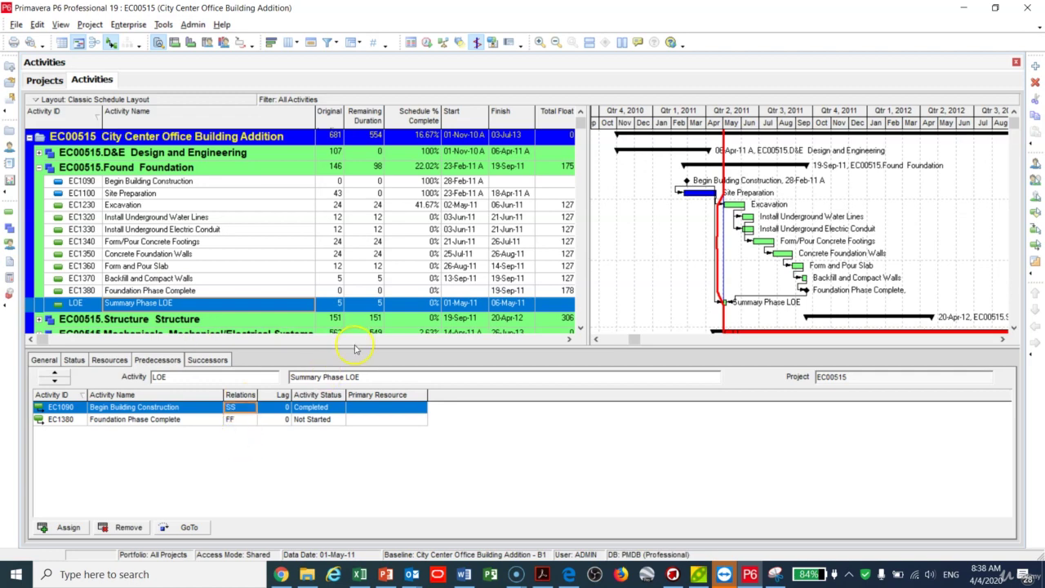
{"action": "left_click_drag", "start_coordinate": [898, 122], "coordinate": [963, 113]}
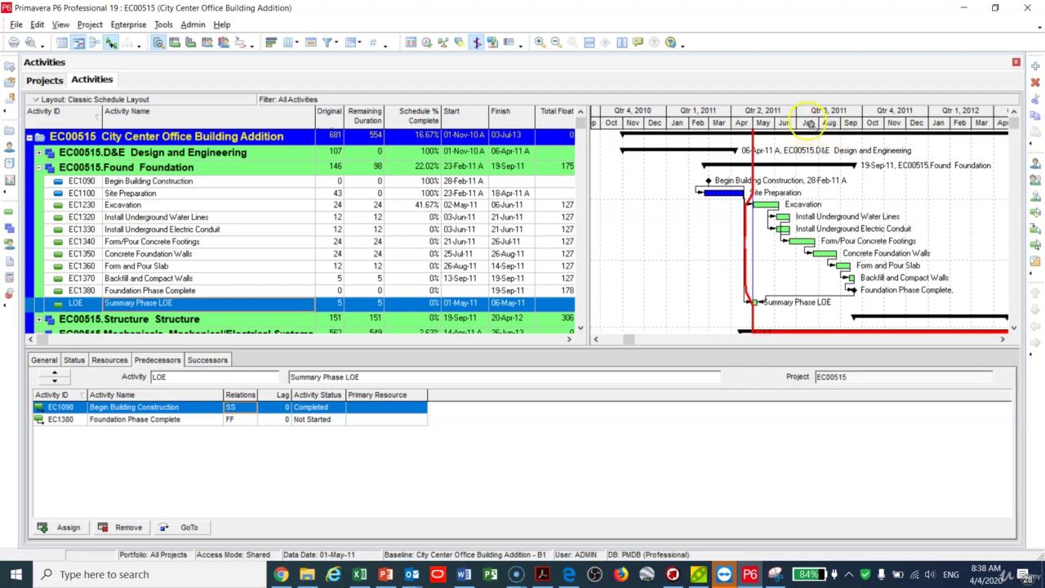
{"action": "left_click_drag", "start_coordinate": [810, 117], "coordinate": [873, 110]}
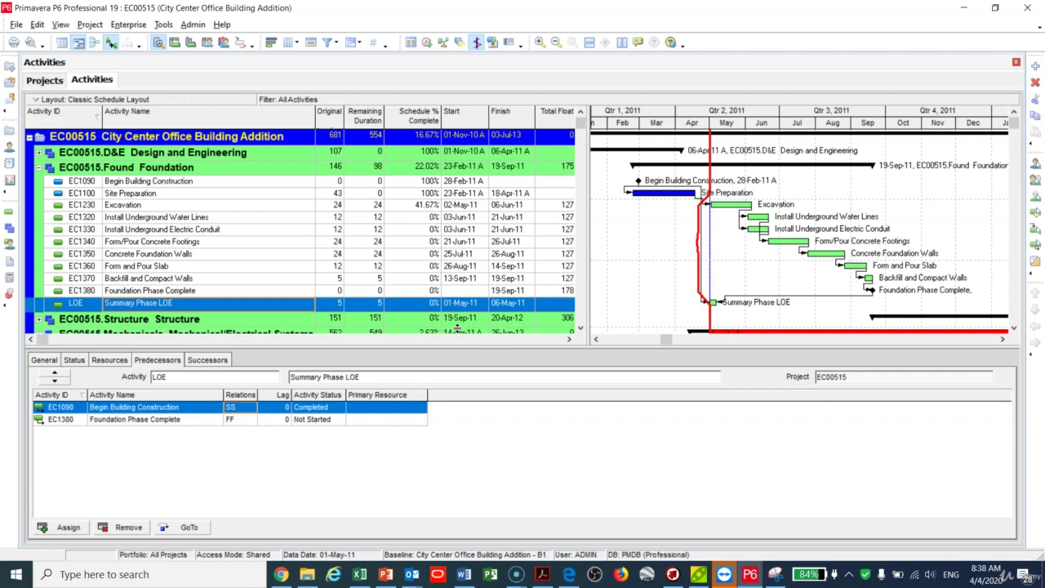
Step: Reschedule the project using its current data date
{"action": "left_click", "coordinate": [207, 290]}
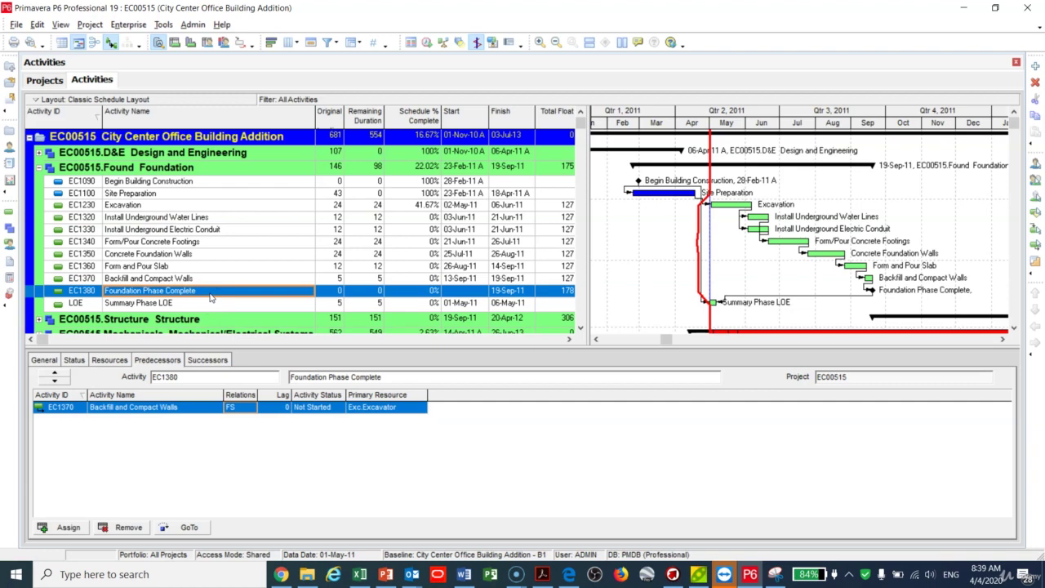
{"action": "key", "text": "F9"}
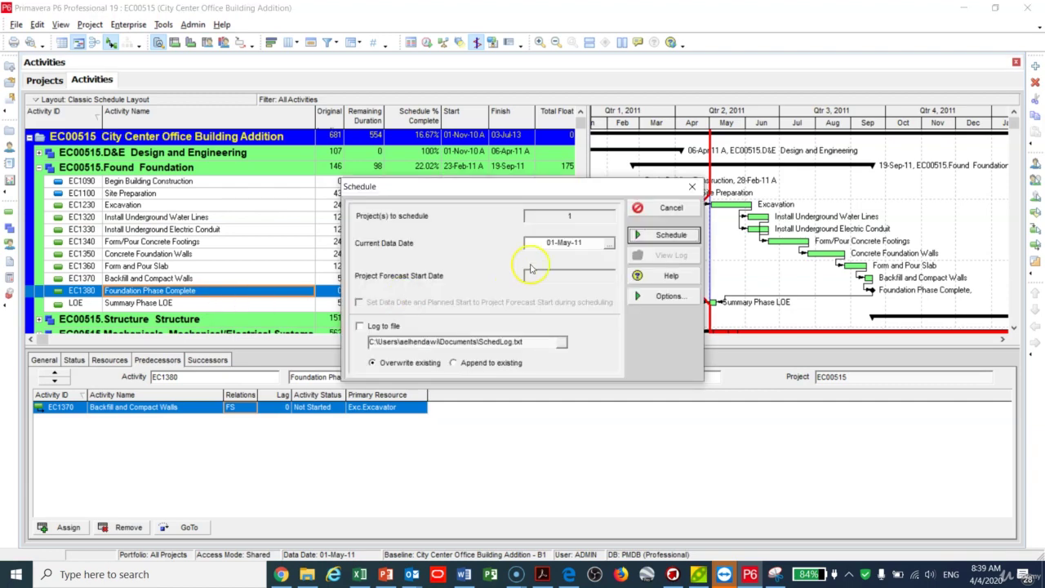
{"action": "left_click", "coordinate": [663, 236]}
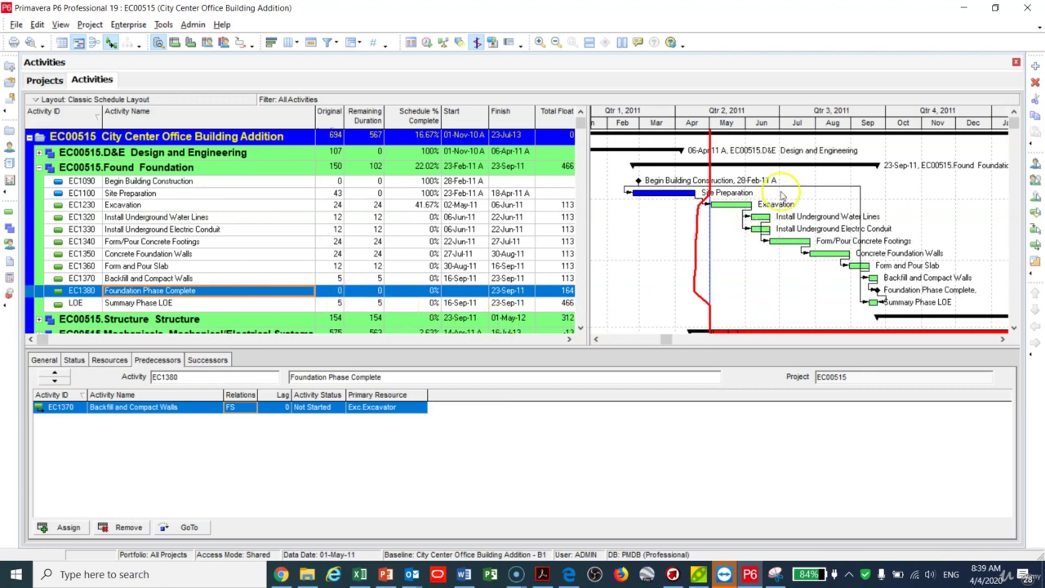
{"action": "left_click_drag", "start_coordinate": [866, 119], "coordinate": [743, 121]}
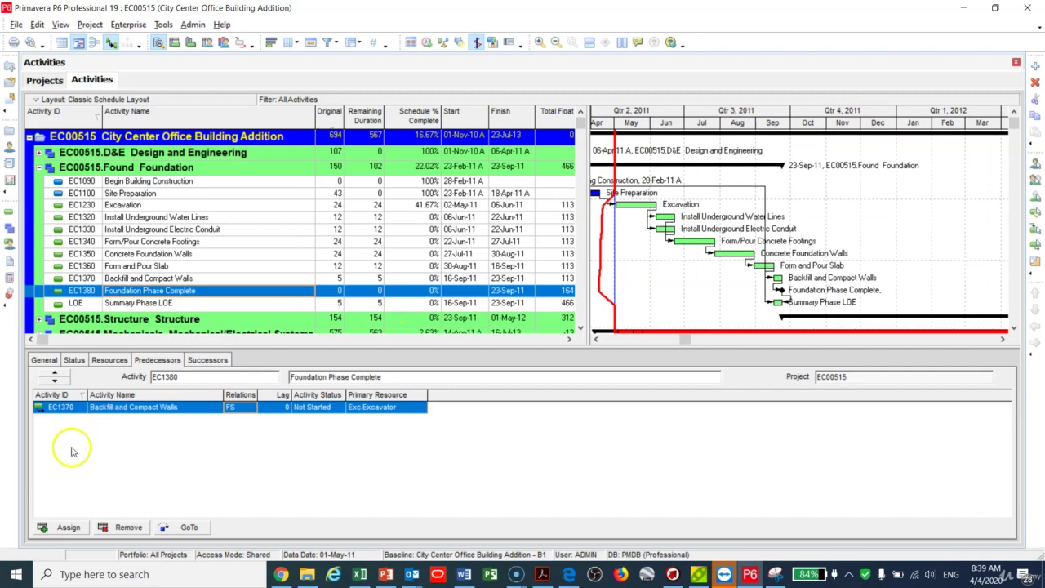
Step: Change the activity type of Summary Phase LOE to Level of Effort
{"action": "key", "text": "Down"}
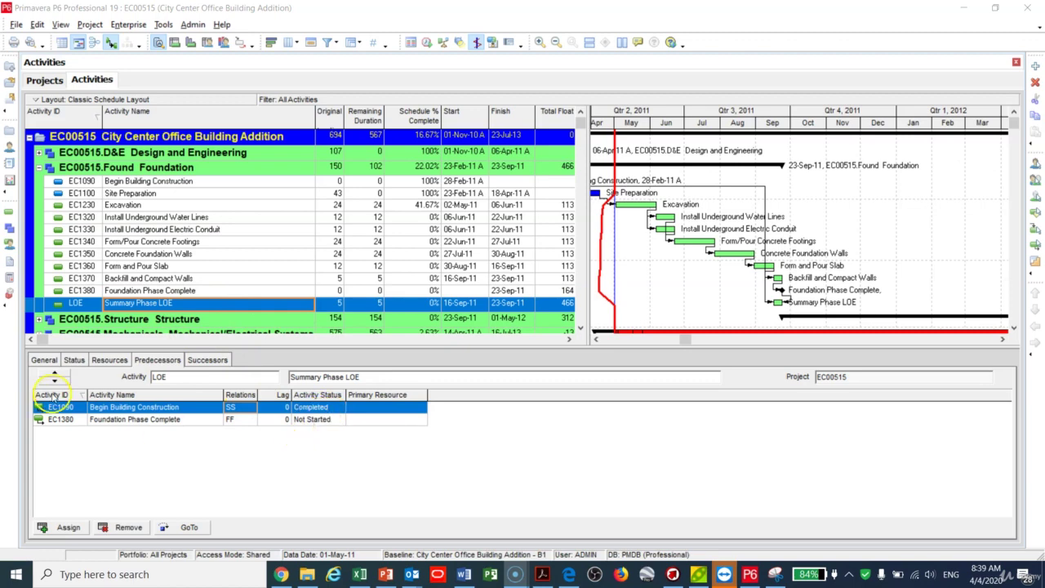
{"action": "left_click", "coordinate": [44, 360]}
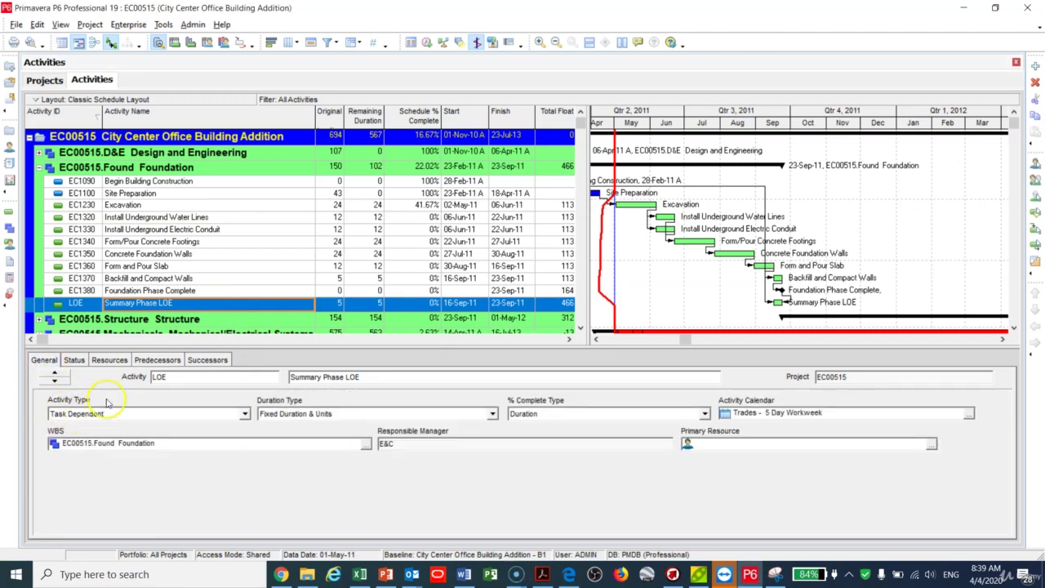
{"action": "left_click", "coordinate": [244, 414]}
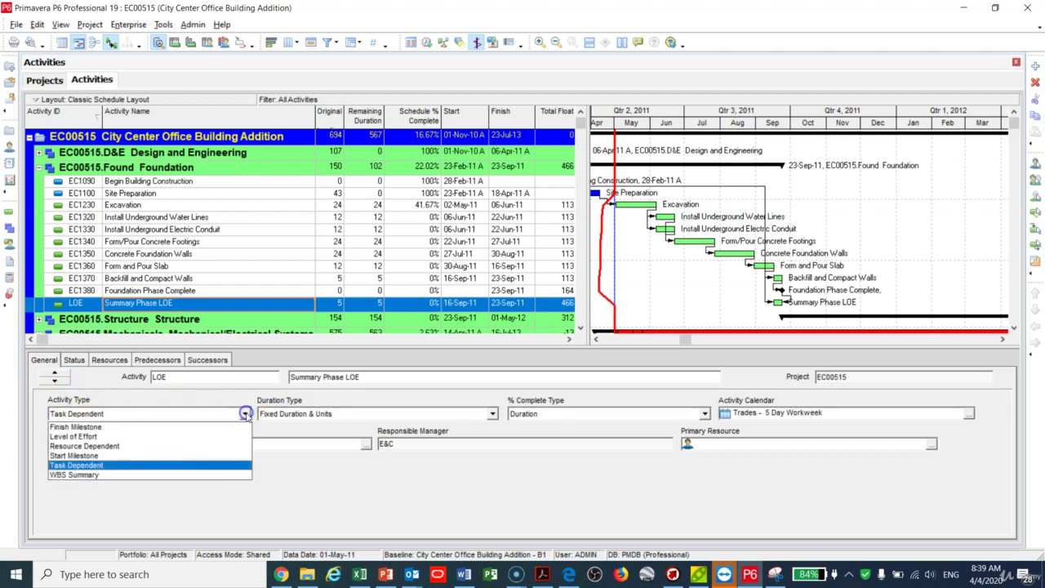
{"action": "left_click", "coordinate": [103, 436]}
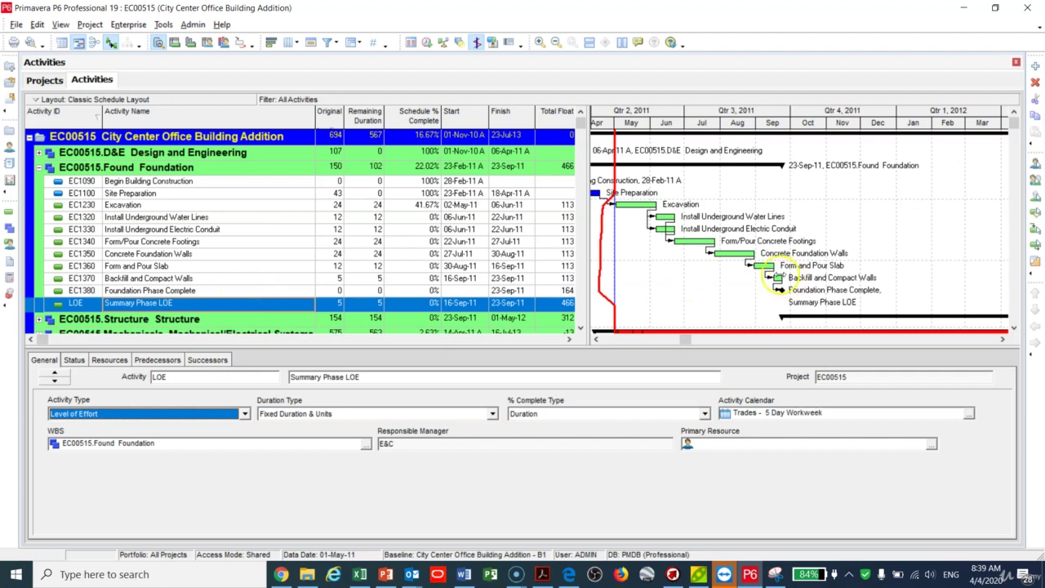
Step: Reschedule the project with Summary Phase LOE as a level-of-effort activity
{"action": "left_click", "coordinate": [223, 291]}
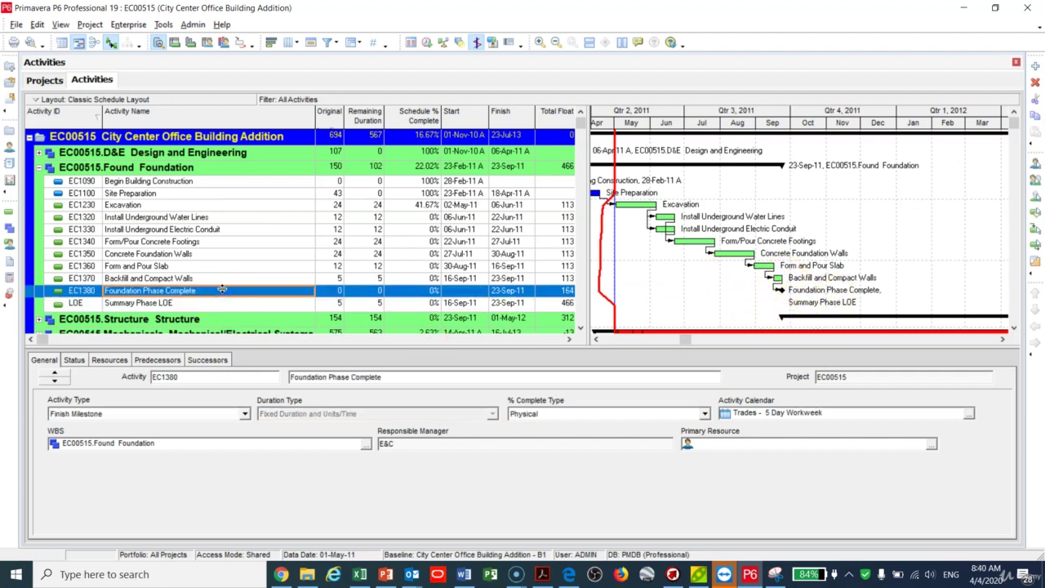
{"action": "key", "text": "F9"}
{"action": "left_click", "coordinate": [669, 236]}
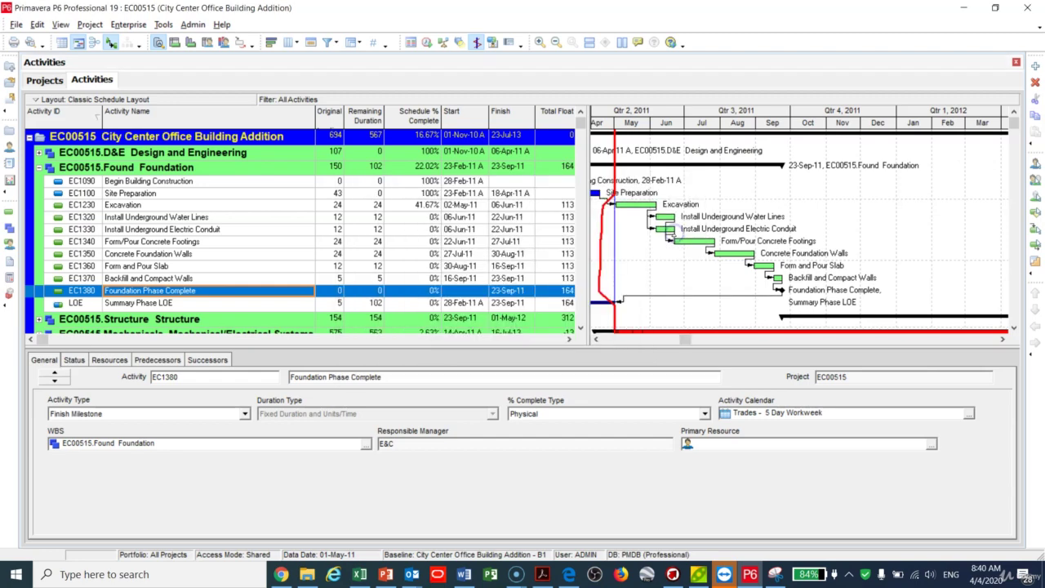
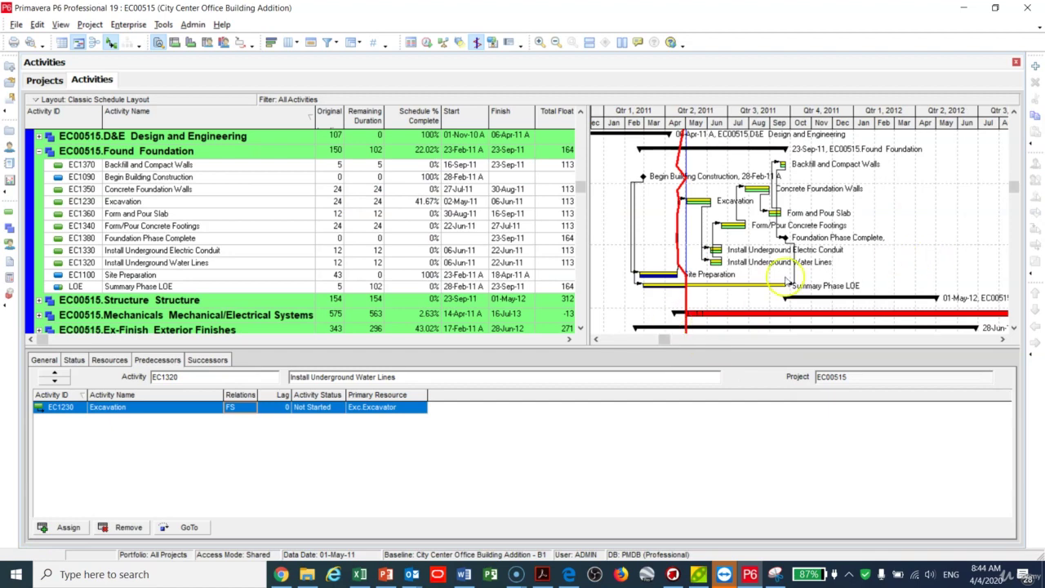
Step: Open the Gantt chart's bar definitions and select the Current Bar Labels bar
{"action": "left_click", "coordinate": [867, 264]}
{"action": "right_click", "coordinate": [870, 267]}
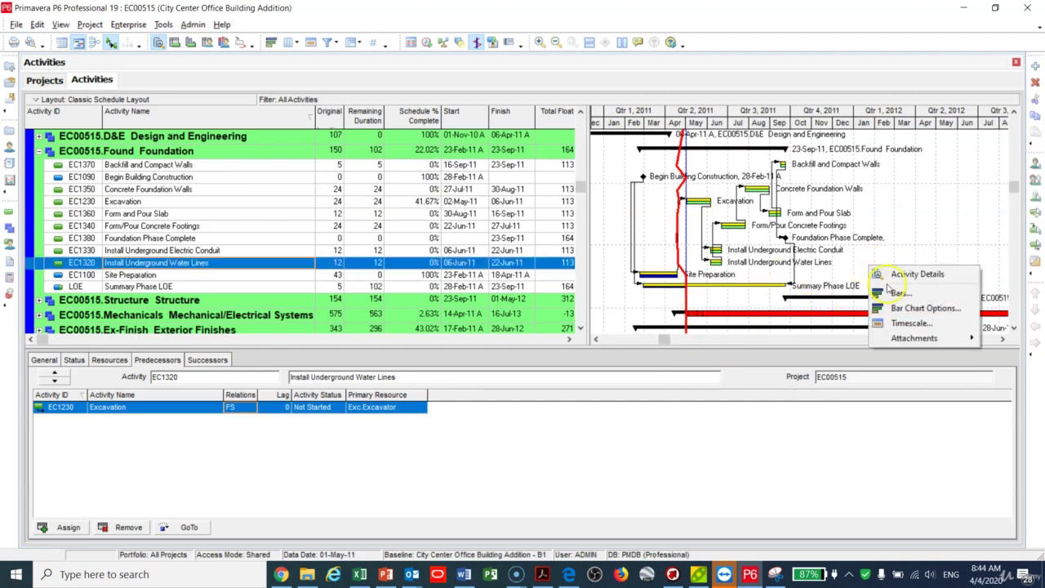
{"action": "left_click", "coordinate": [896, 294]}
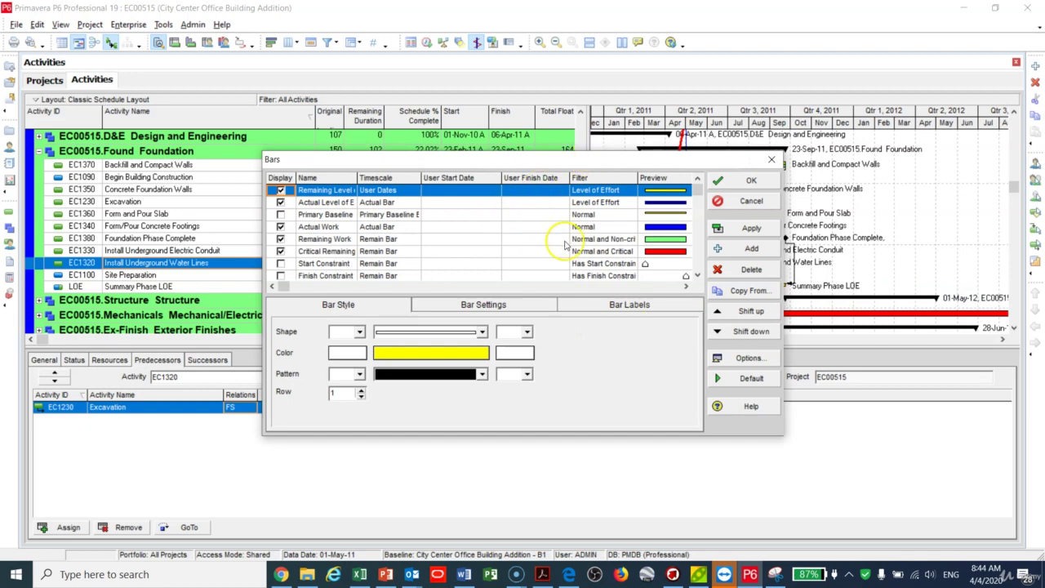
{"action": "scroll", "coordinate": [555, 237], "scroll_direction": "down", "scroll_amount": 2}
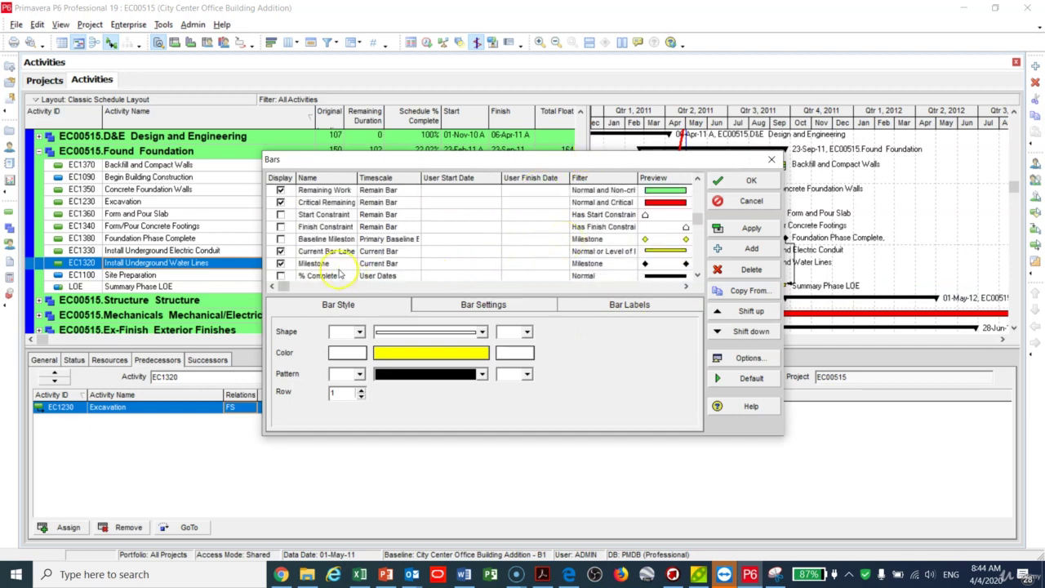
{"action": "left_click", "coordinate": [336, 252]}
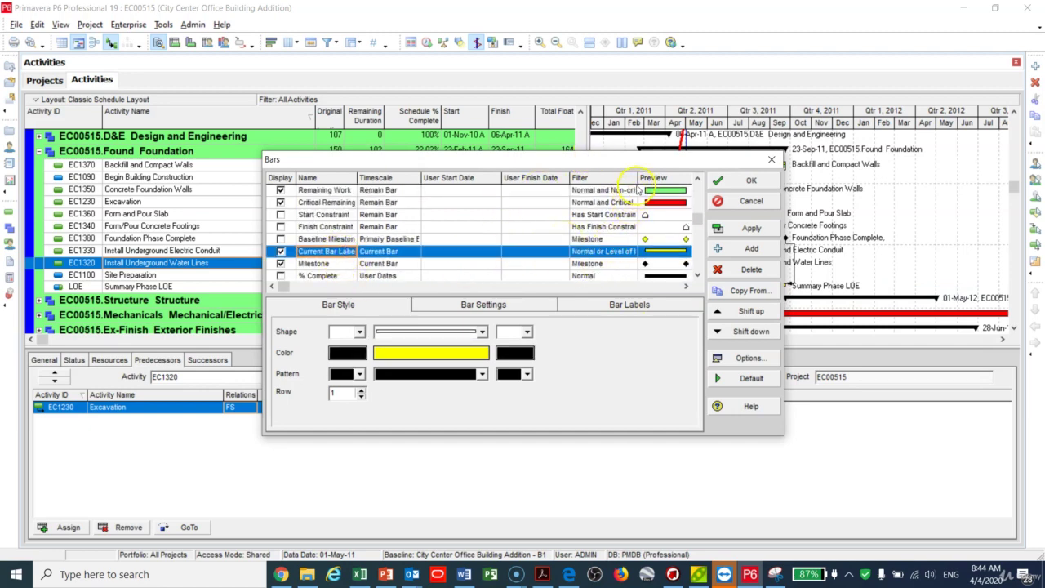
Step: Widen the bar list's Filter column and accept the Level of Effort and Normal filters for Current Bar Labels, matching any selected filter
{"action": "left_click_drag", "start_coordinate": [639, 177], "coordinate": [657, 177]}
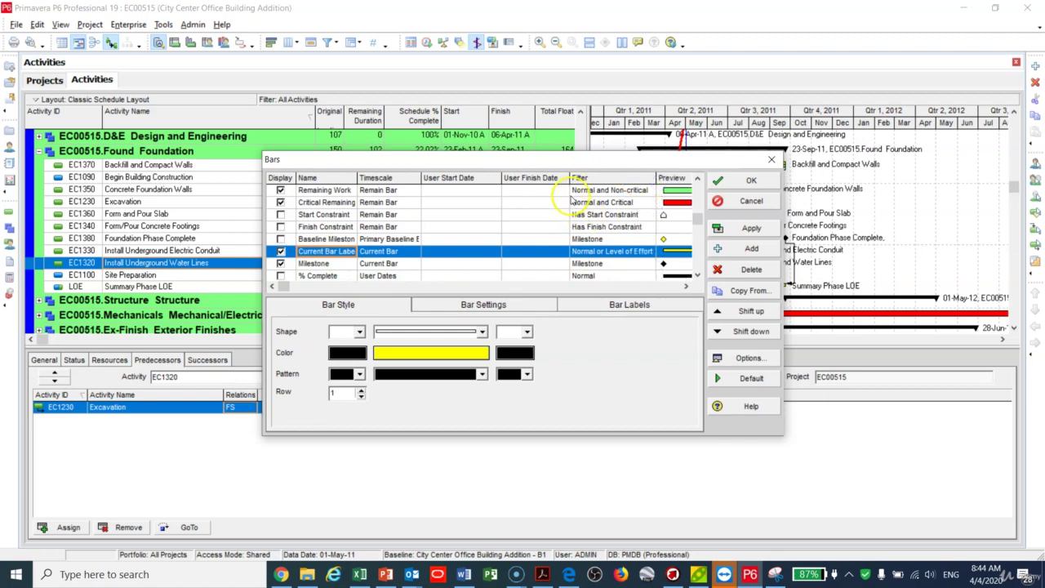
{"action": "left_click_drag", "start_coordinate": [570, 178], "coordinate": [533, 178]}
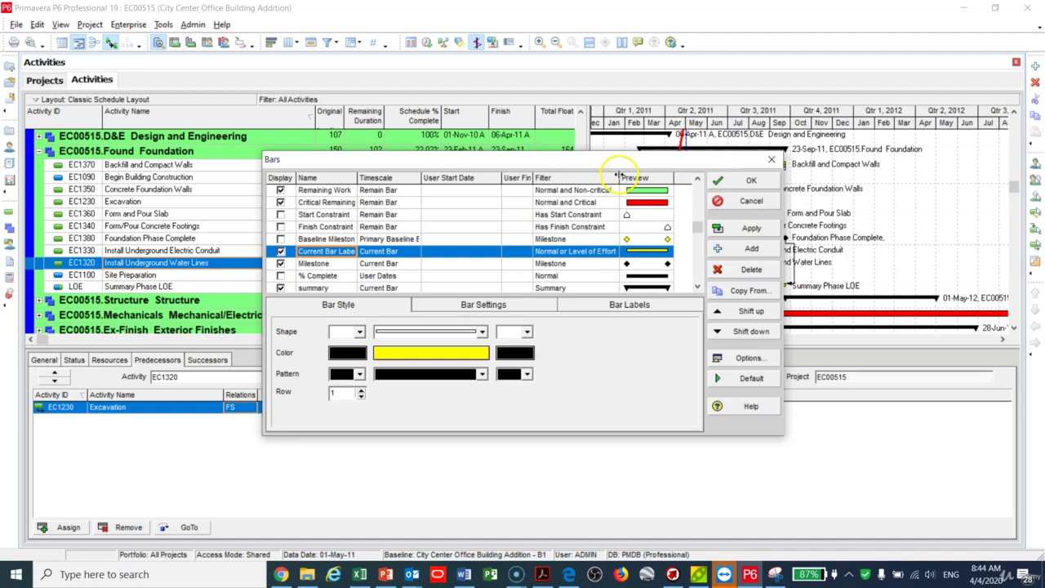
{"action": "left_click_drag", "start_coordinate": [617, 177], "coordinate": [635, 177]}
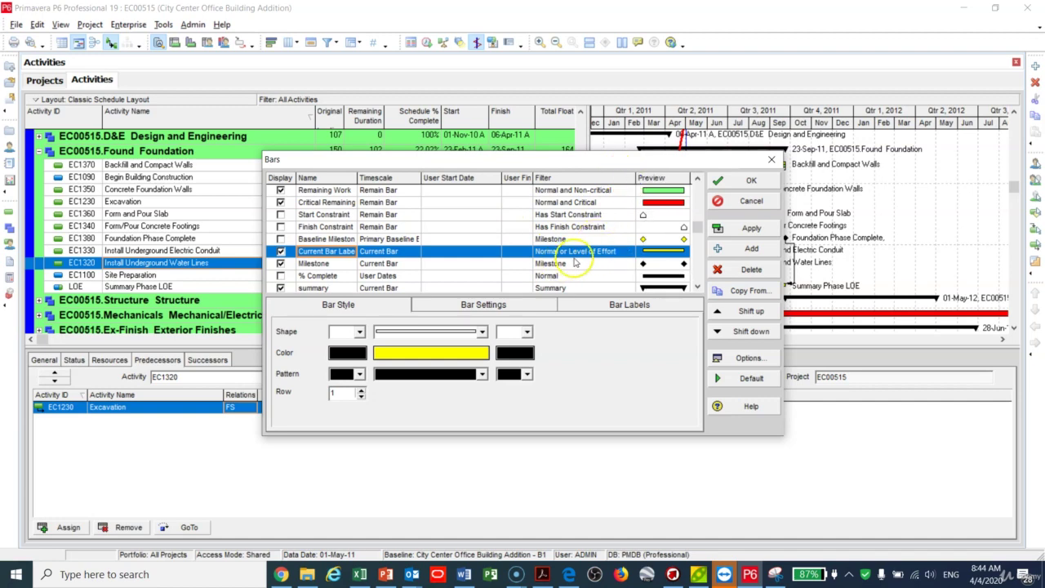
{"action": "double_click", "coordinate": [605, 256]}
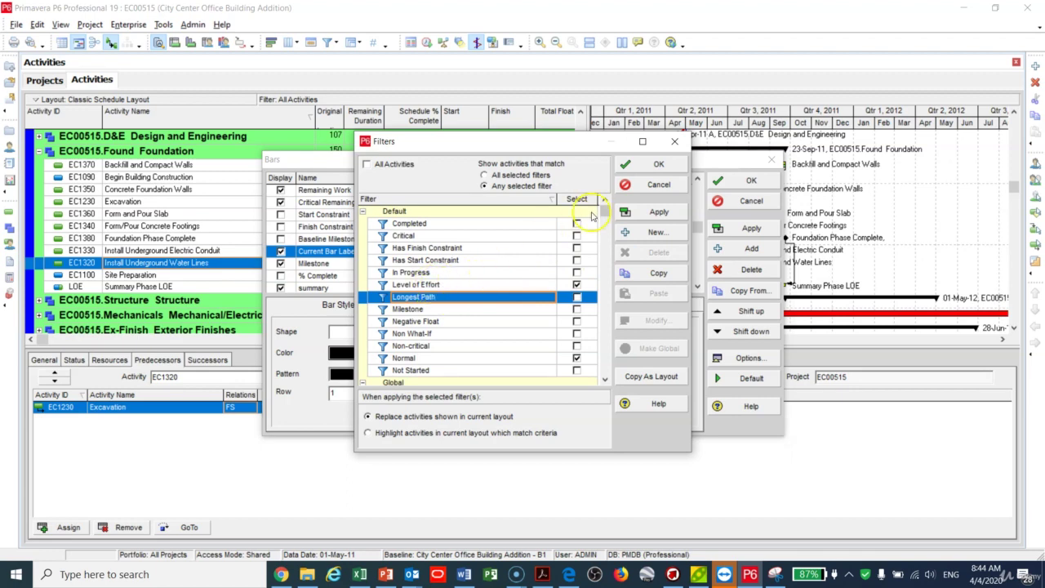
{"action": "left_click", "coordinate": [652, 164]}
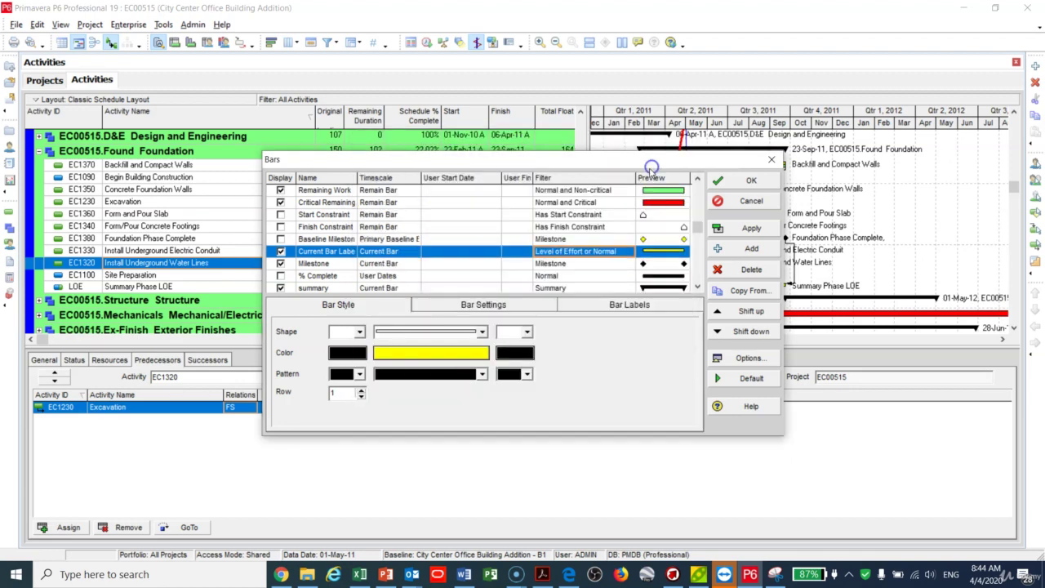
Step: Set the middle shape of the Current Bar Labels bar to the thick, full-height bar
{"action": "left_click", "coordinate": [482, 332]}
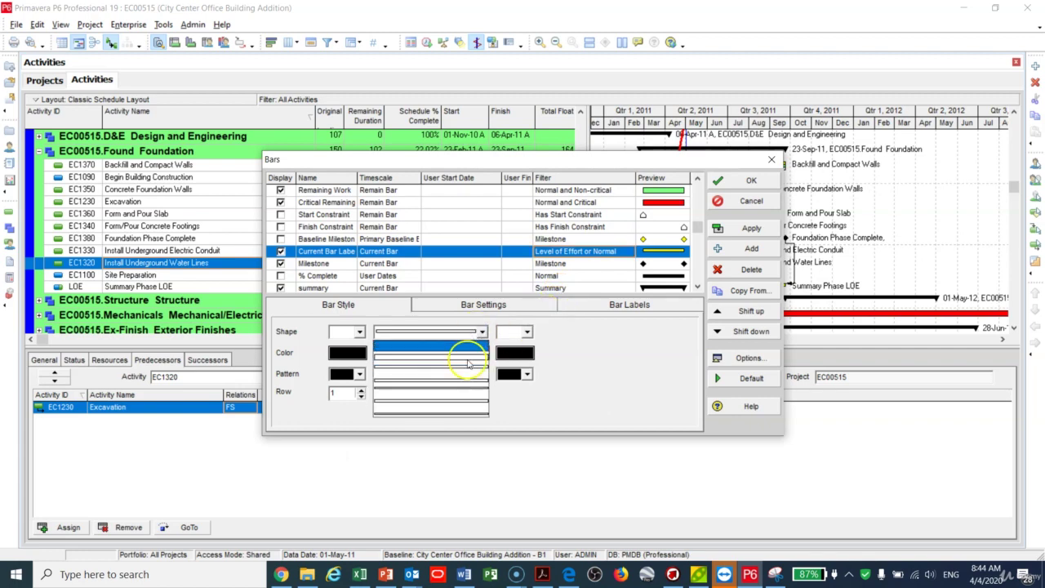
{"action": "left_click", "coordinate": [453, 410]}
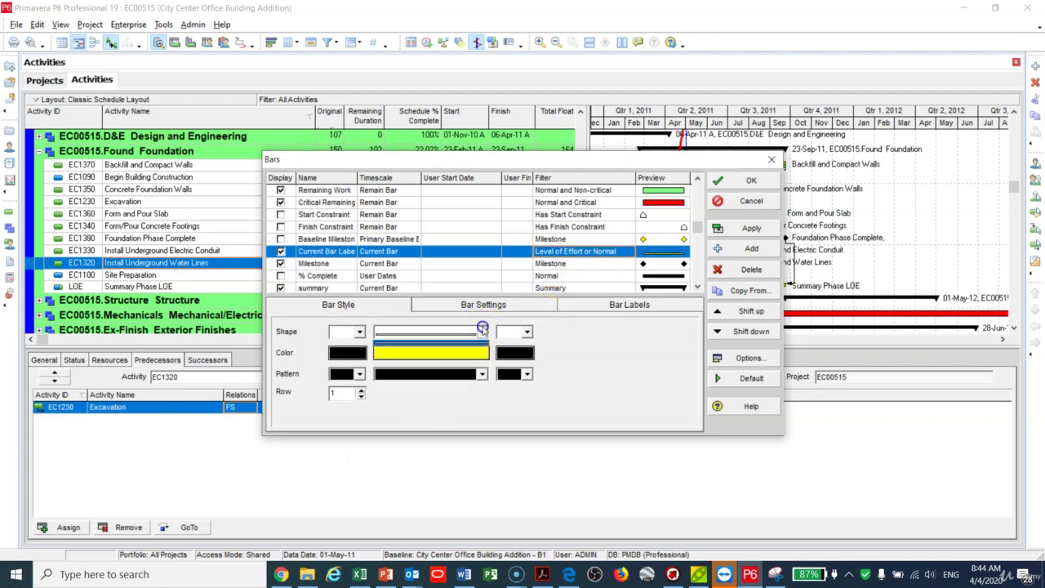
{"action": "left_click", "coordinate": [482, 332]}
{"action": "left_click", "coordinate": [438, 356]}
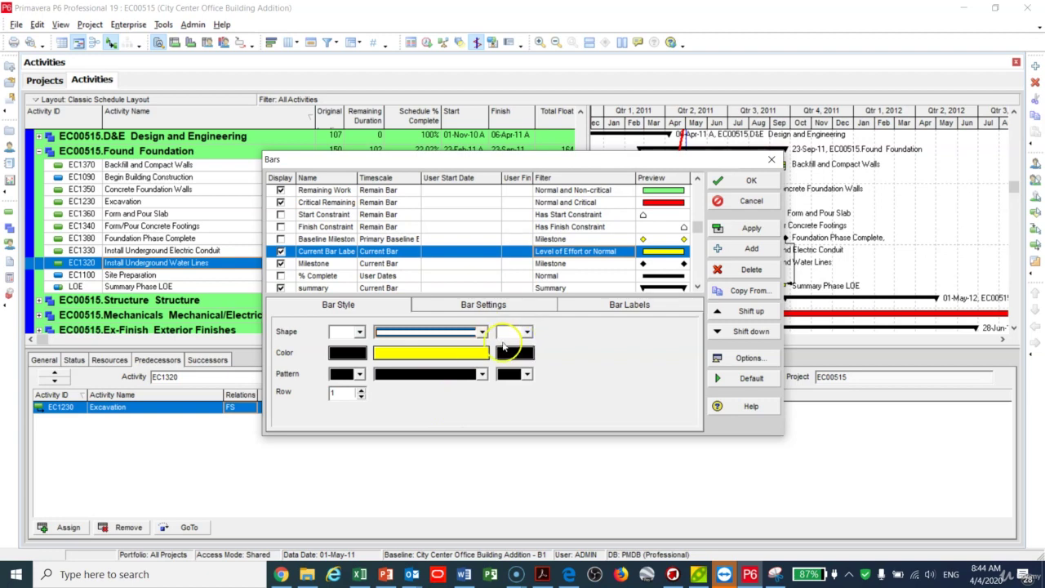
Step: Add circle symbols as the start and end shapes of the Current Bar Labels bar
{"action": "left_click", "coordinate": [359, 332]}
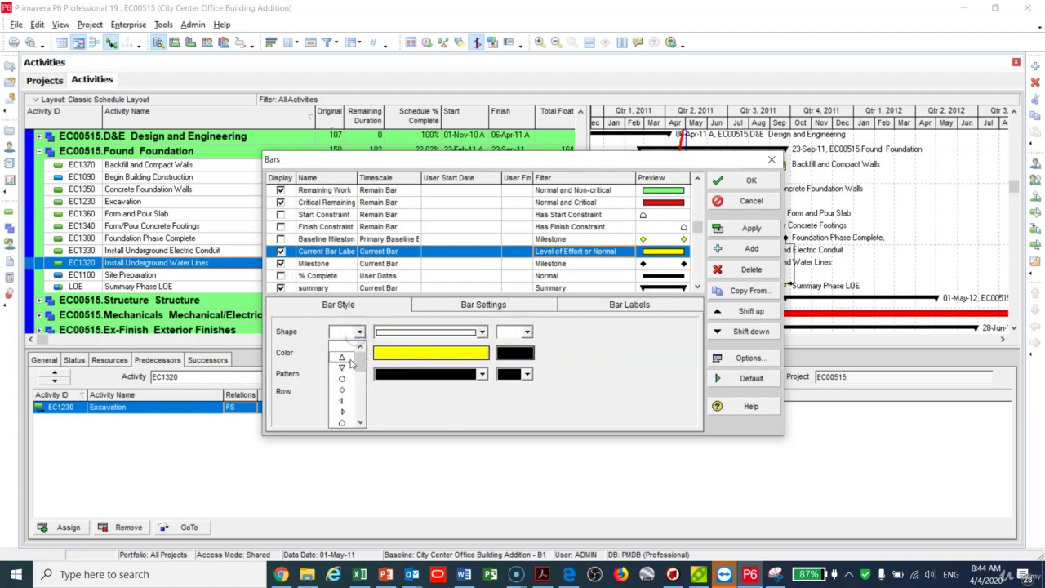
{"action": "left_click", "coordinate": [346, 380]}
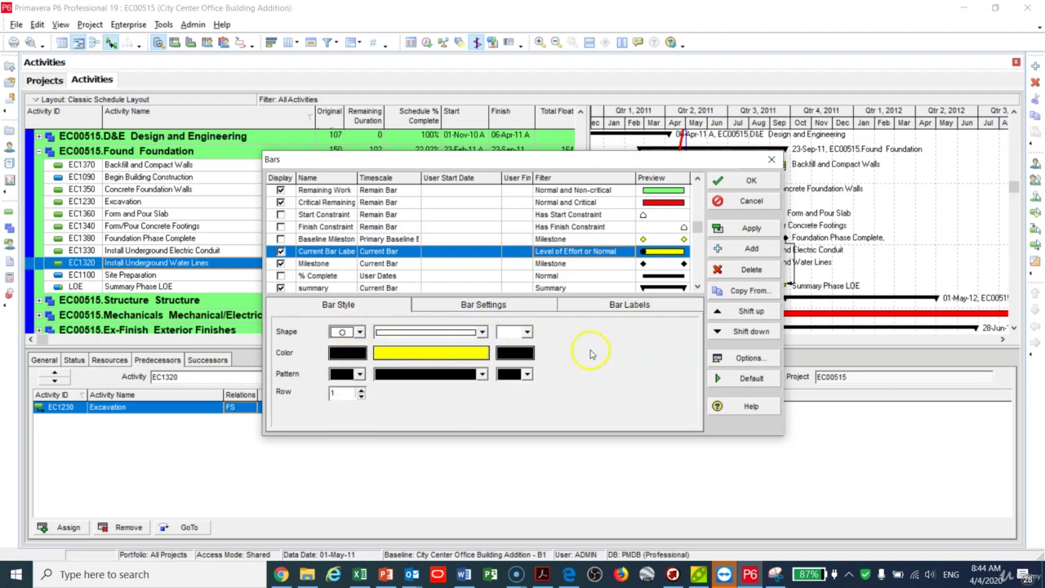
{"action": "left_click", "coordinate": [525, 333]}
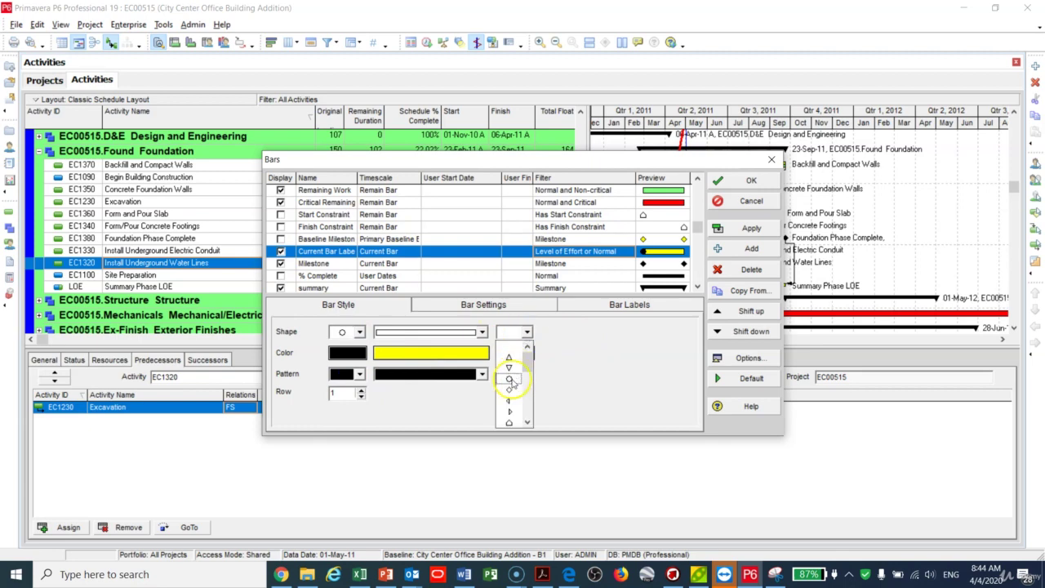
{"action": "left_click", "coordinate": [514, 380]}
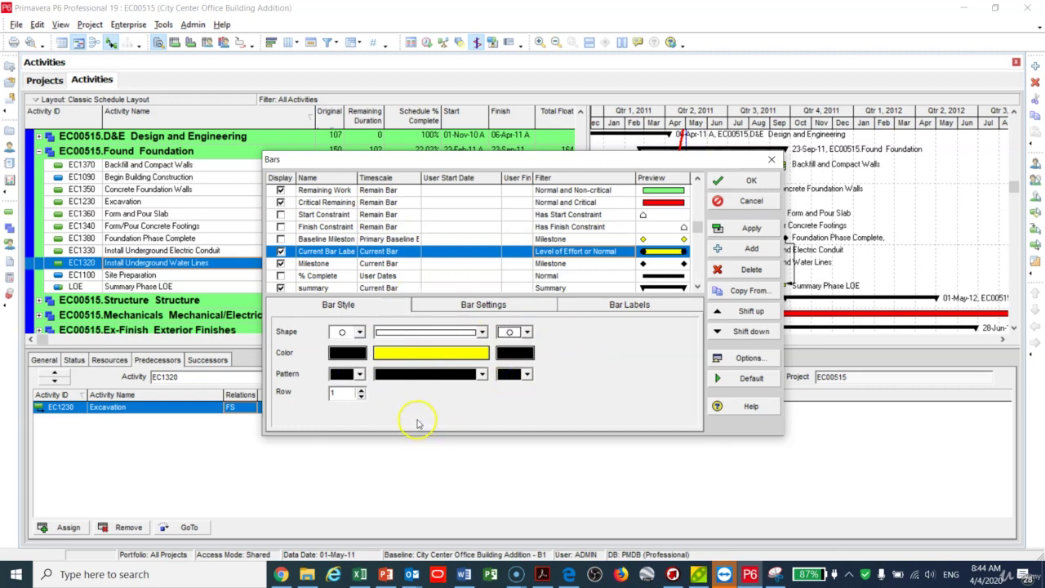
Step: Color both end symbols of the Current Bar Labels bar bright pink and apply the bar style to the Gantt chart
{"action": "left_click", "coordinate": [347, 352]}
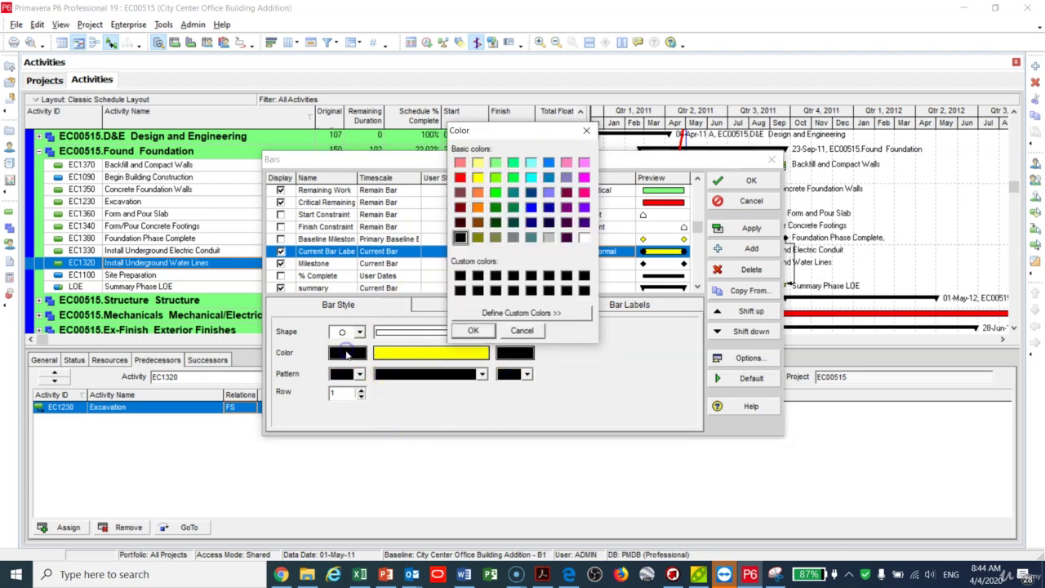
{"action": "left_click", "coordinate": [584, 191]}
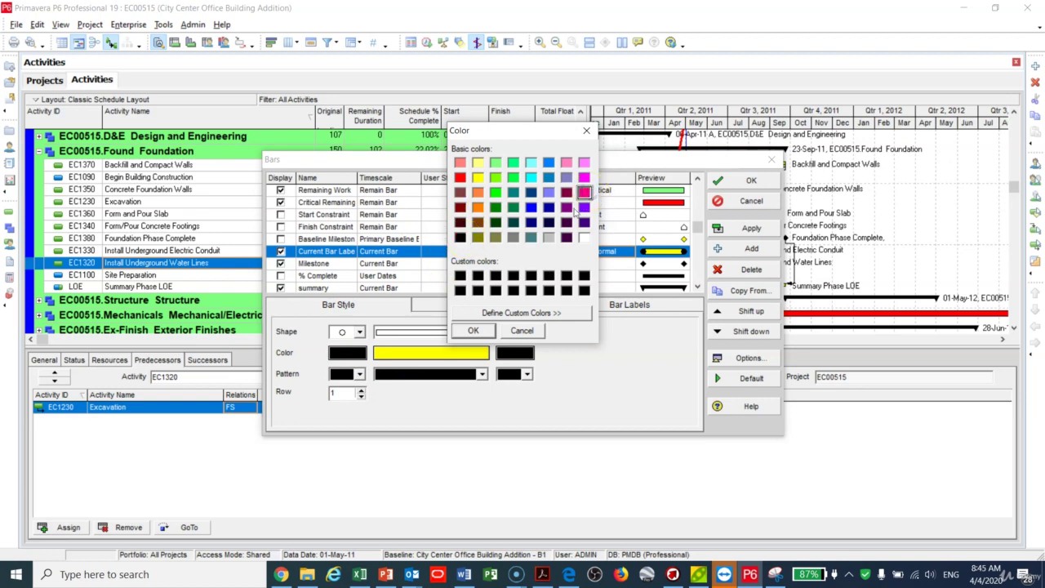
{"action": "left_click", "coordinate": [490, 330]}
{"action": "left_click", "coordinate": [523, 354]}
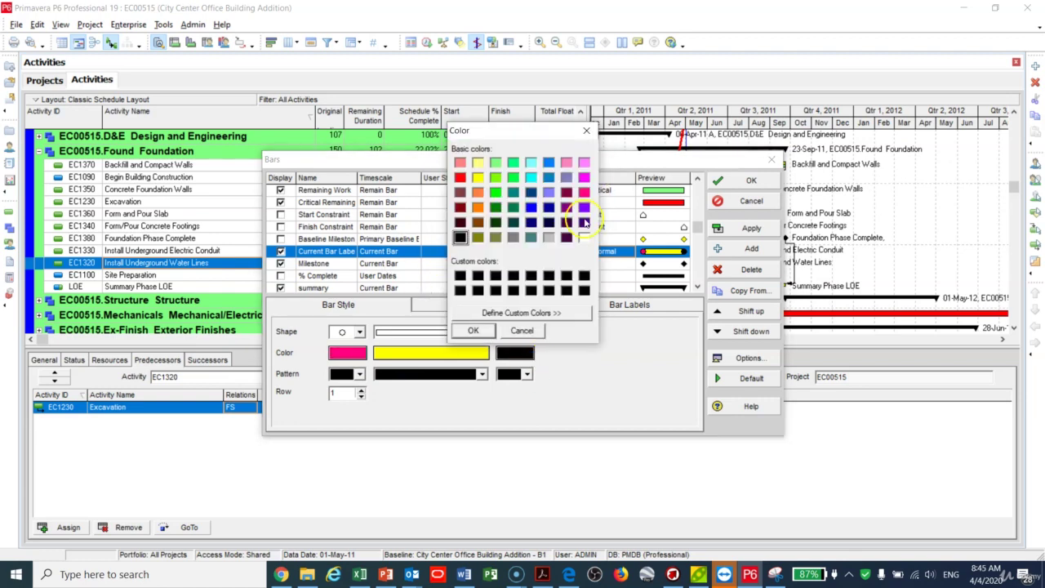
{"action": "left_click", "coordinate": [584, 191]}
{"action": "left_click", "coordinate": [475, 331]}
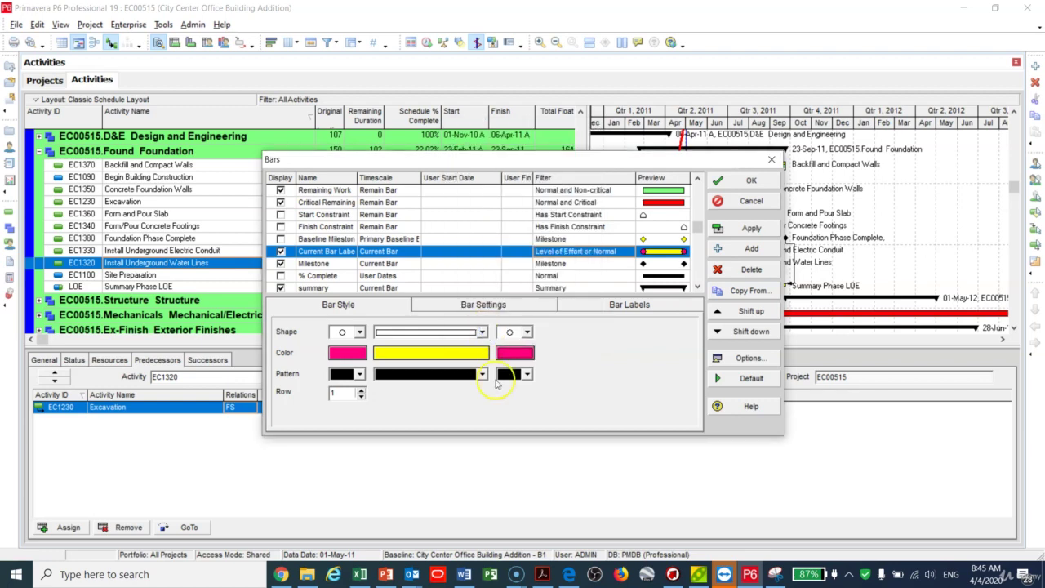
{"action": "left_click", "coordinate": [747, 228]}
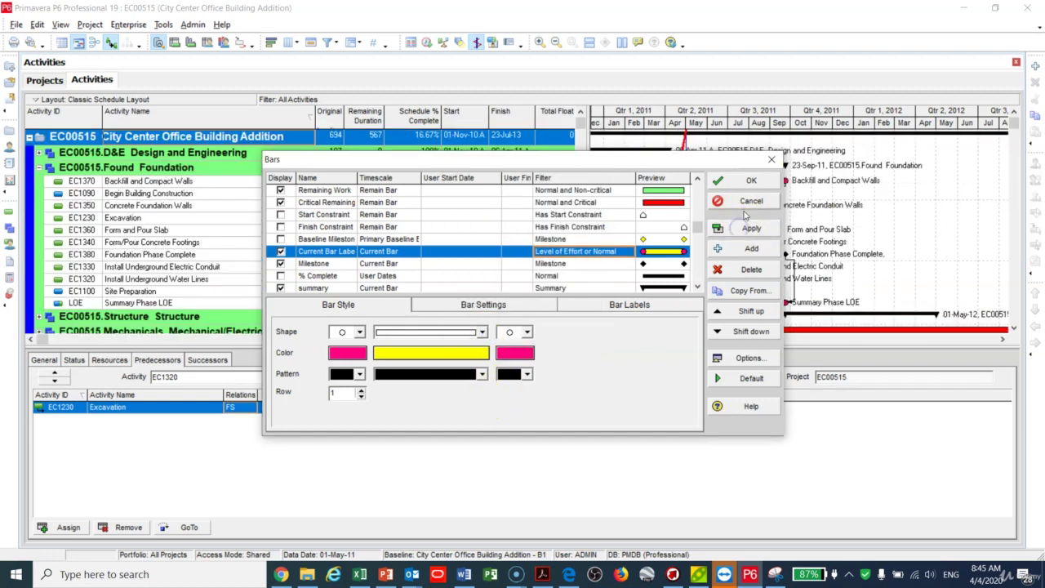
{"action": "left_click", "coordinate": [748, 183]}
{"action": "scroll", "coordinate": [747, 184], "scroll_direction": "down", "scroll_amount": 1}
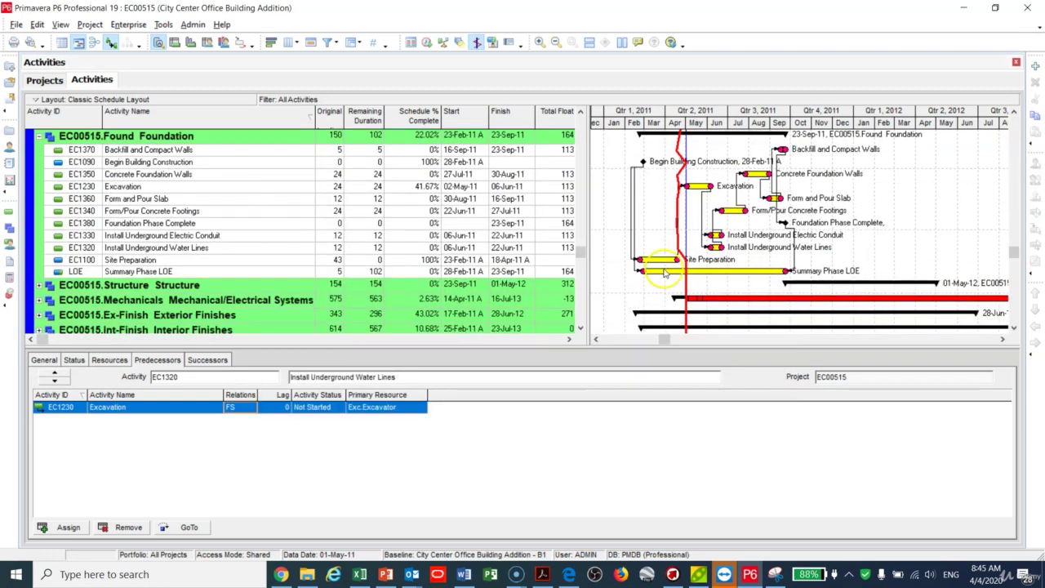
Step: Set the middle pattern of the Remaining Level of Effort bar to diagonal hatching and apply the bar style to the Gantt chart
{"action": "left_click", "coordinate": [721, 272]}
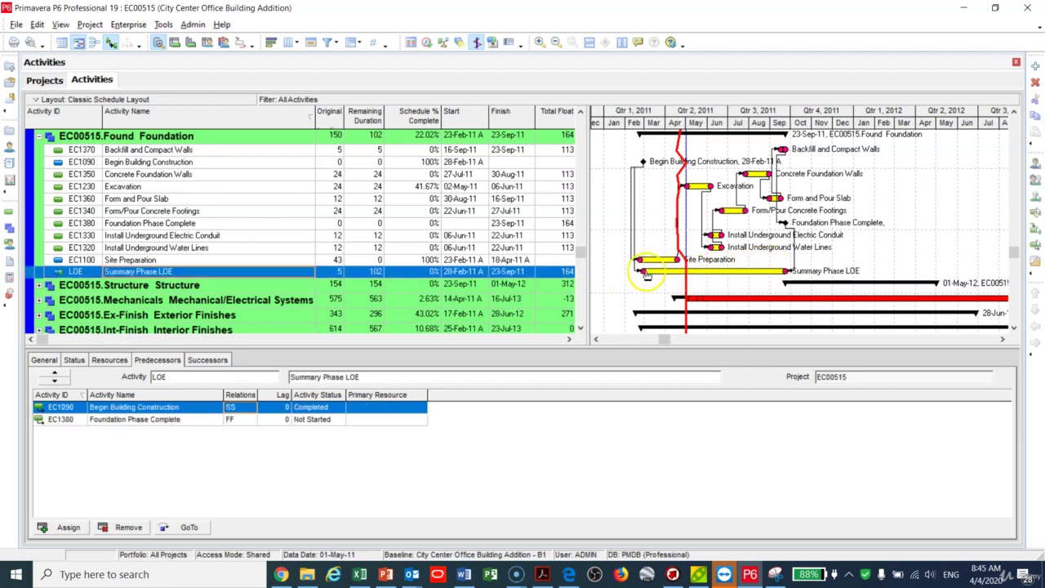
{"action": "right_click", "coordinate": [853, 249]}
{"action": "left_click", "coordinate": [886, 274]}
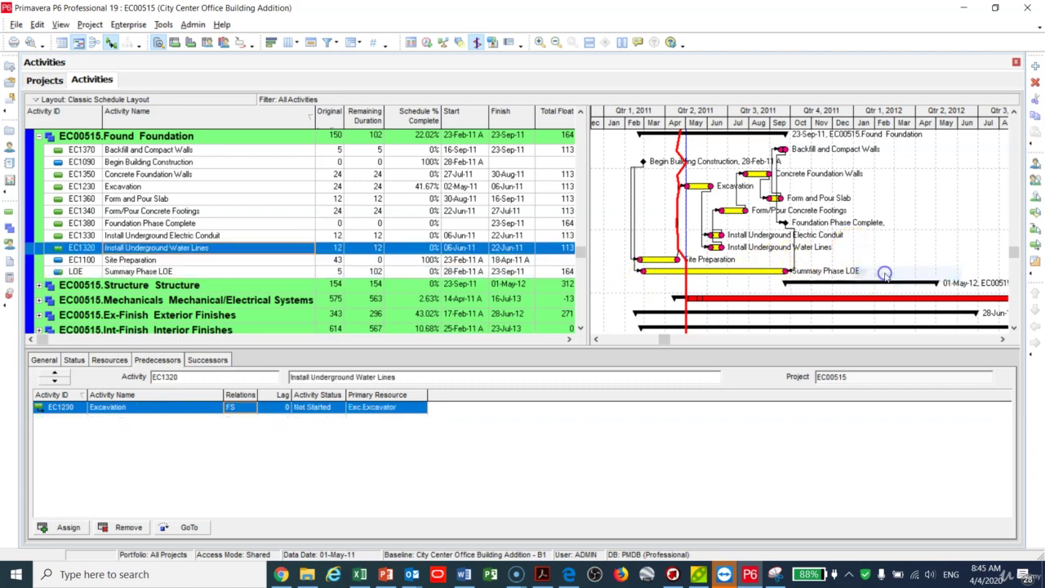
{"action": "left_click", "coordinate": [482, 374]}
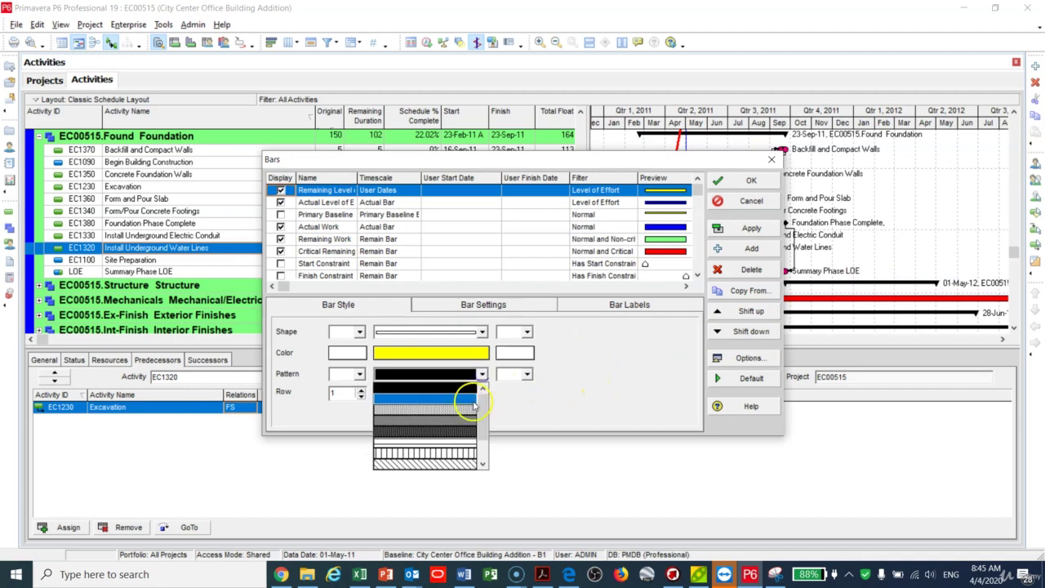
{"action": "left_click", "coordinate": [431, 462]}
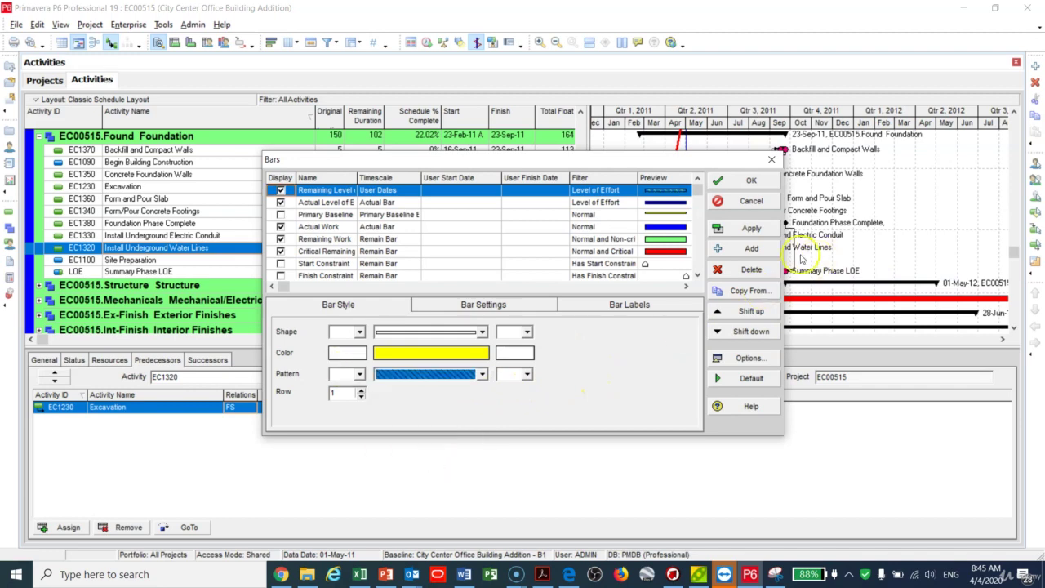
{"action": "left_click", "coordinate": [751, 227]}
{"action": "left_click", "coordinate": [750, 180]}
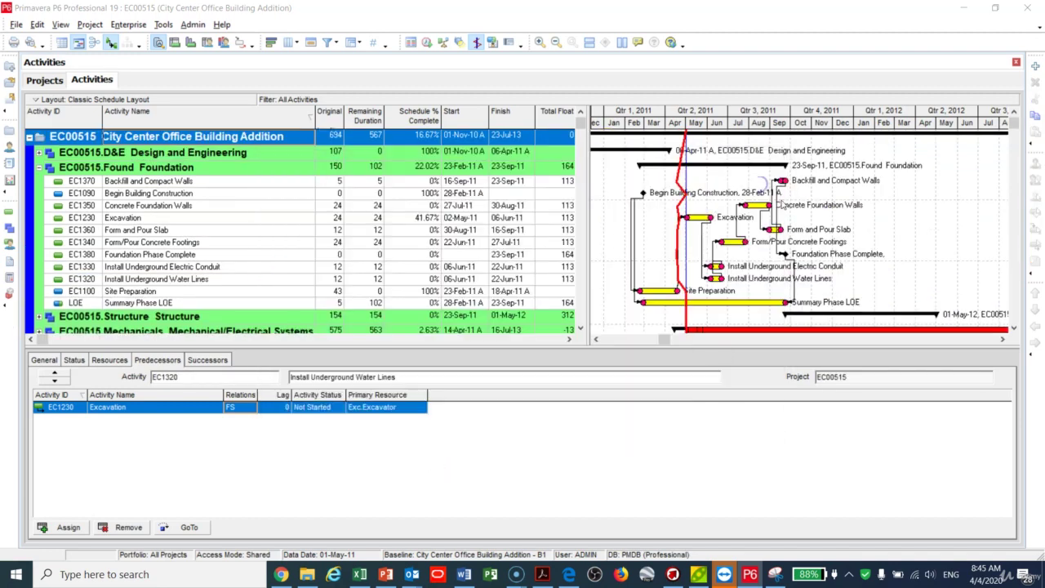
Step: Examine the Summary Phase LOE activity's predecessor relationships and its original and remaining durations
{"action": "scroll", "coordinate": [781, 204], "scroll_direction": "down", "scroll_amount": 2}
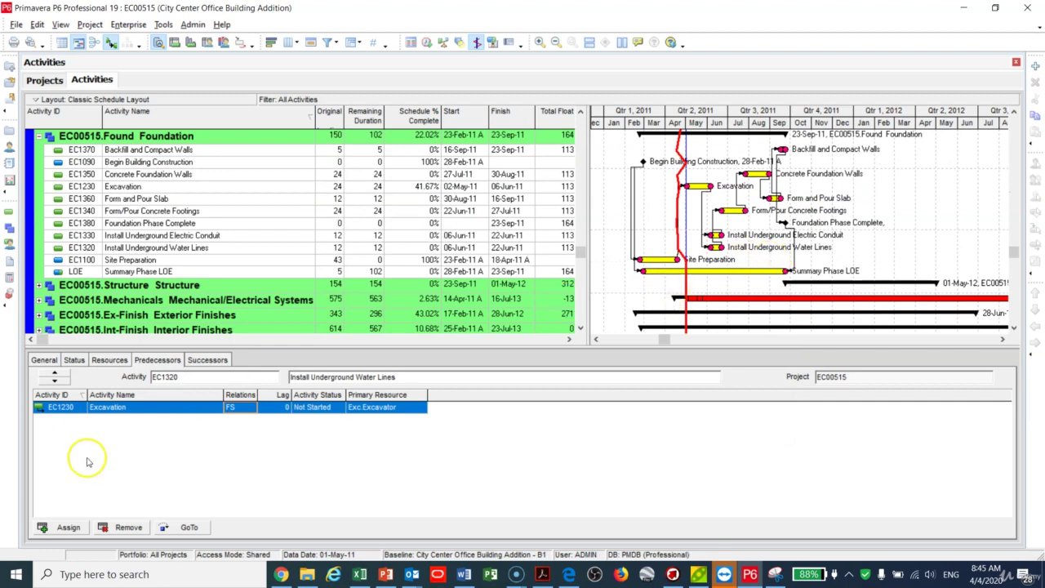
{"action": "key", "text": "Down"}
{"action": "key", "text": "Down"}
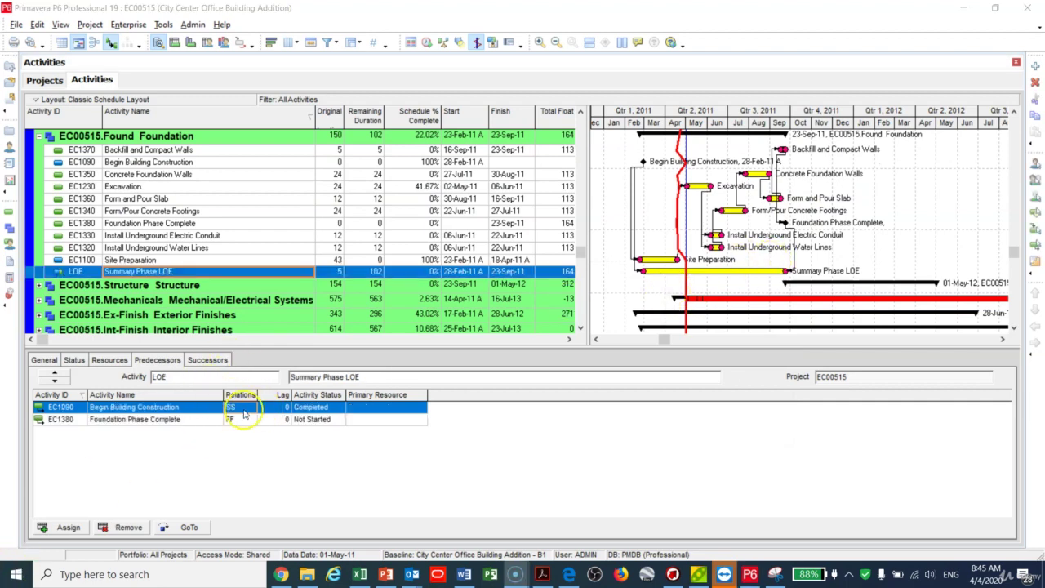
{"action": "left_click_drag", "start_coordinate": [280, 257], "coordinate": [347, 262]}
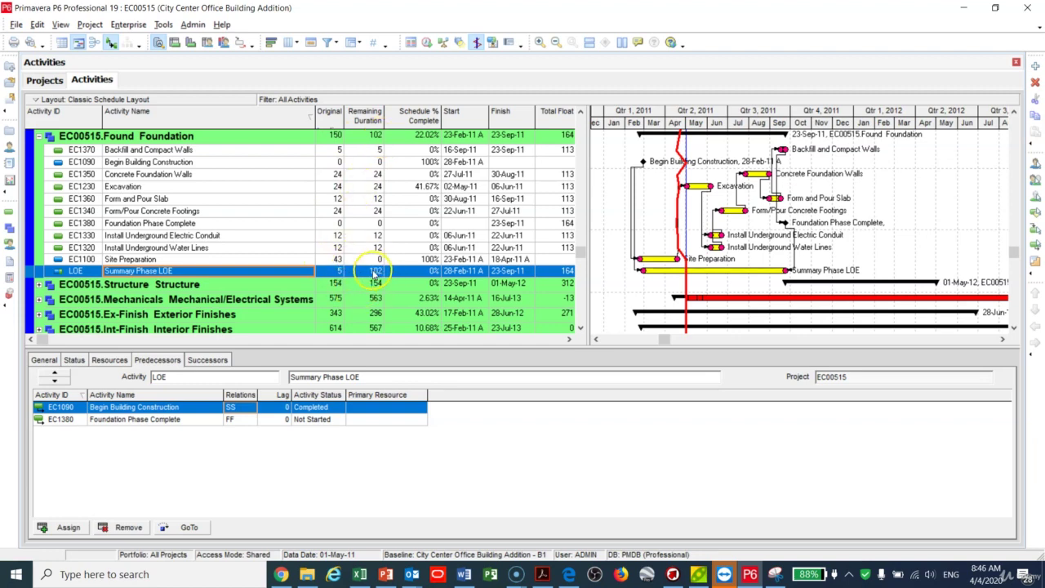
{"action": "left_click", "coordinate": [333, 260]}
{"action": "left_click", "coordinate": [334, 272]}
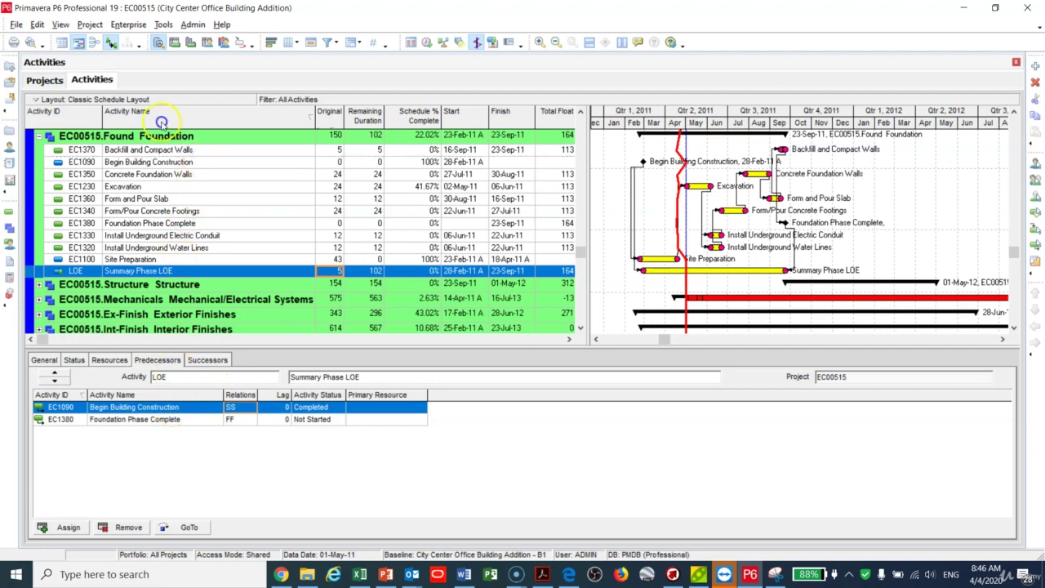
{"action": "left_click", "coordinate": [200, 151]}
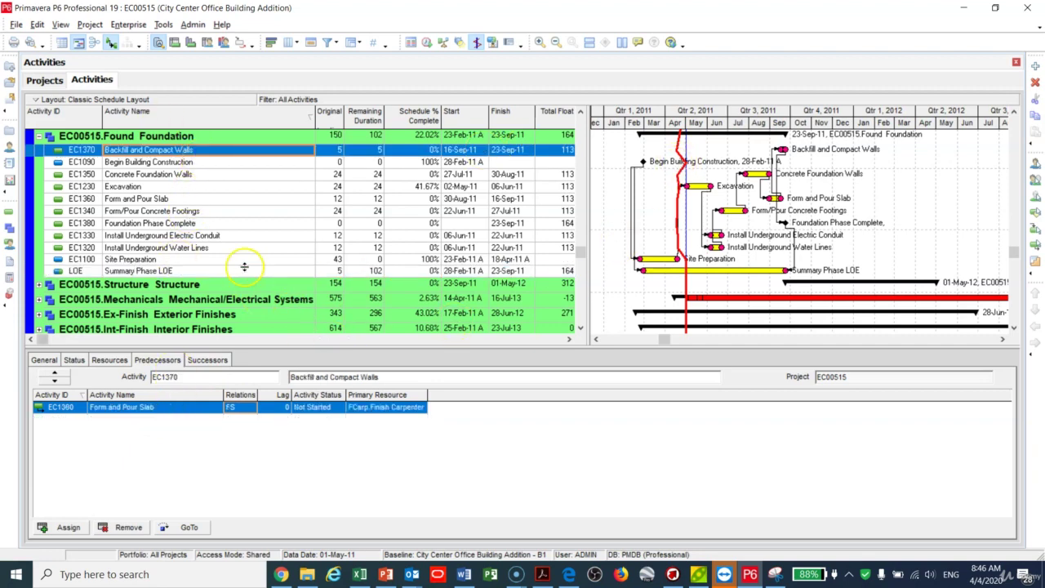
{"action": "left_click", "coordinate": [272, 271]}
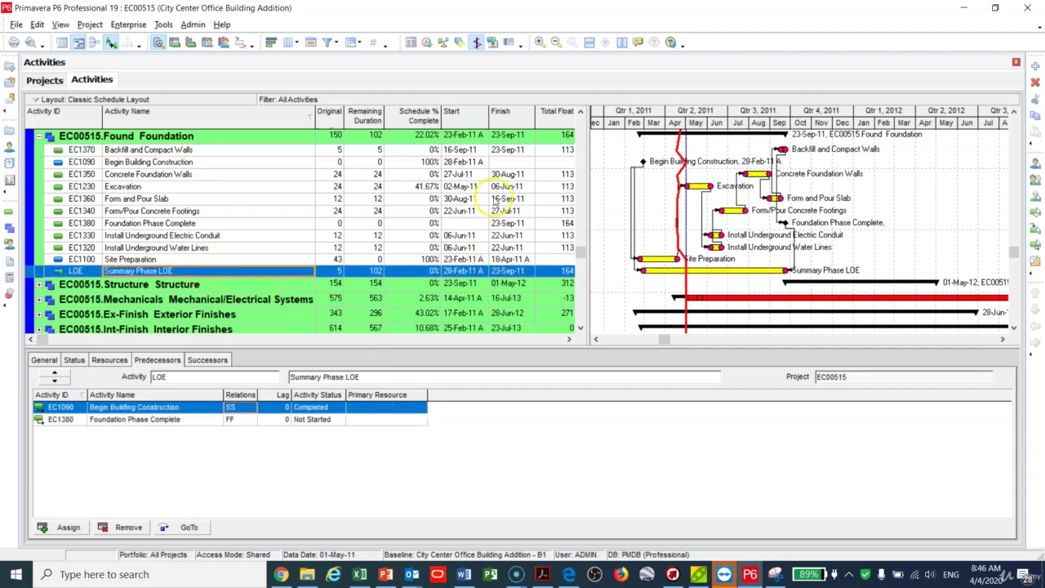
Step: Widen the activity table's Finish column and review the Summary Phase LOE dates against its two milestone predecessors
{"action": "left_click_drag", "start_coordinate": [490, 121], "coordinate": [494, 122]}
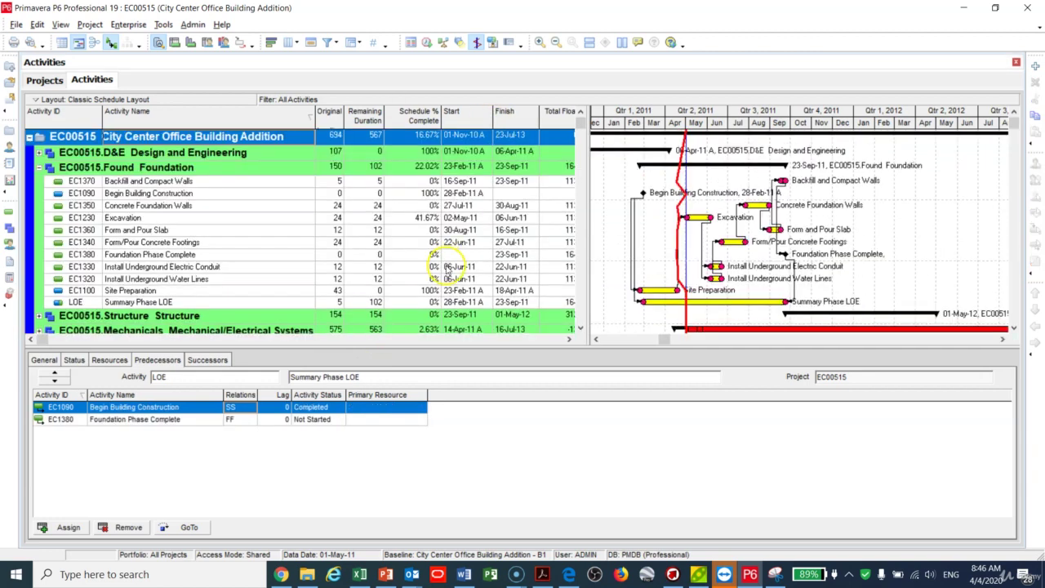
{"action": "left_click", "coordinate": [284, 303]}
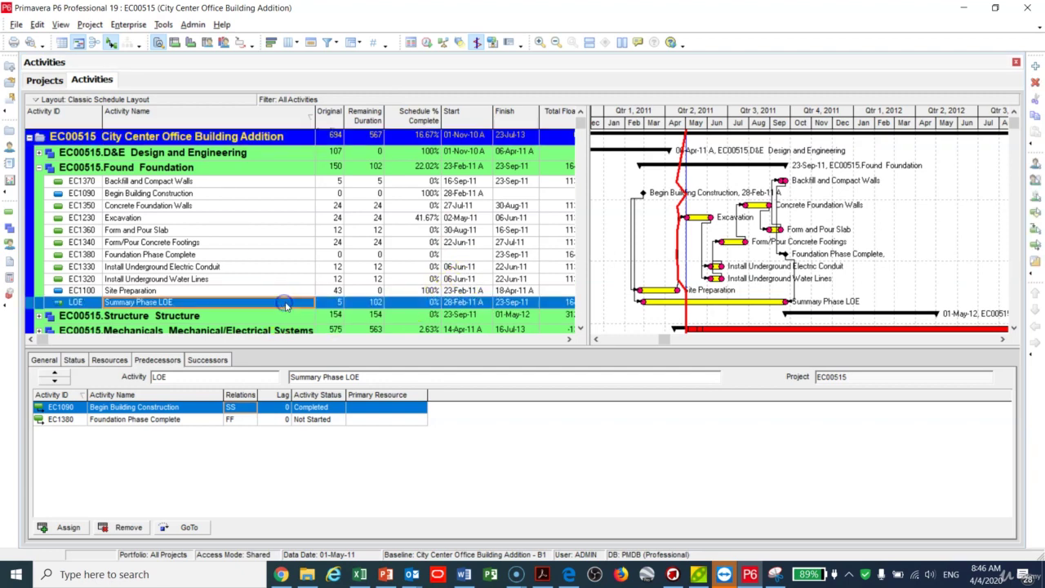
{"action": "left_click", "coordinate": [155, 406]}
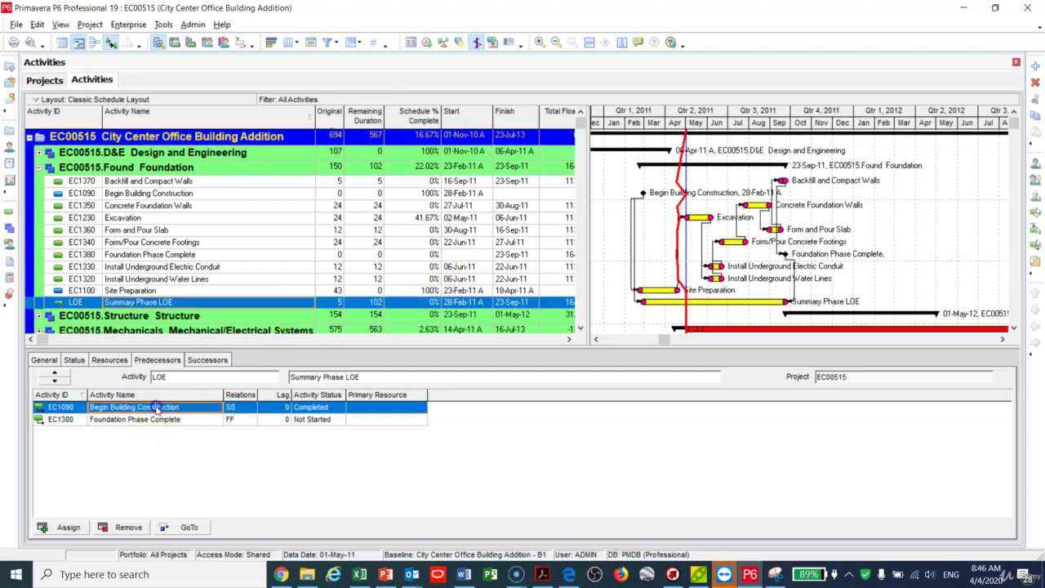
{"action": "left_click", "coordinate": [160, 419]}
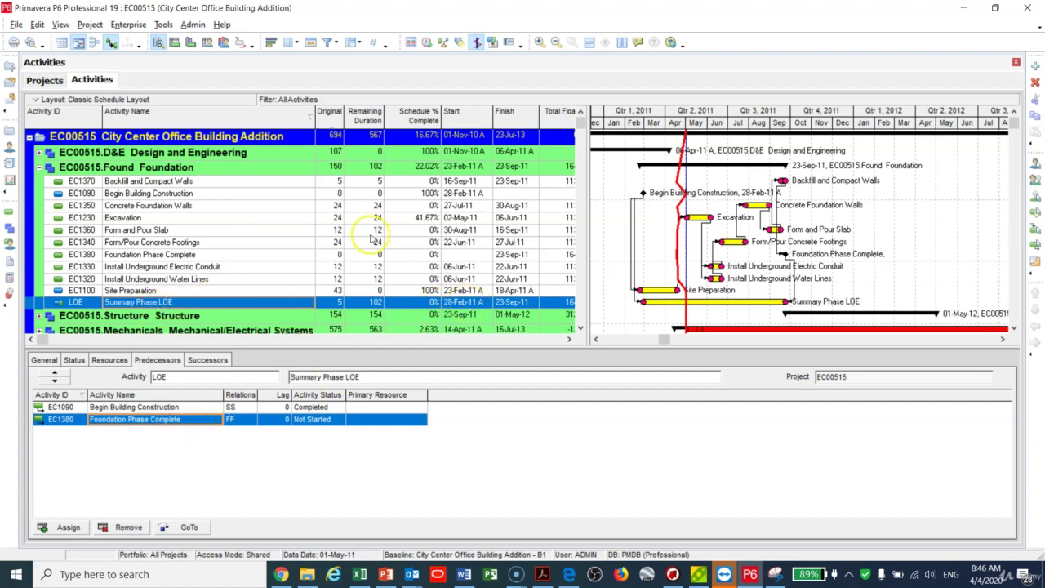
{"action": "left_click", "coordinate": [434, 182]}
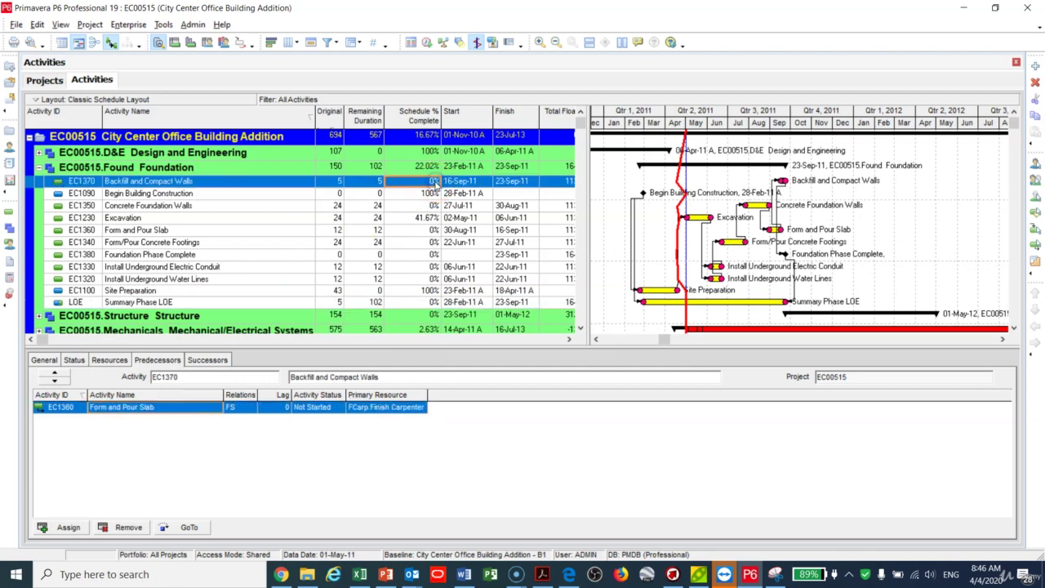
{"action": "left_click", "coordinate": [461, 302]}
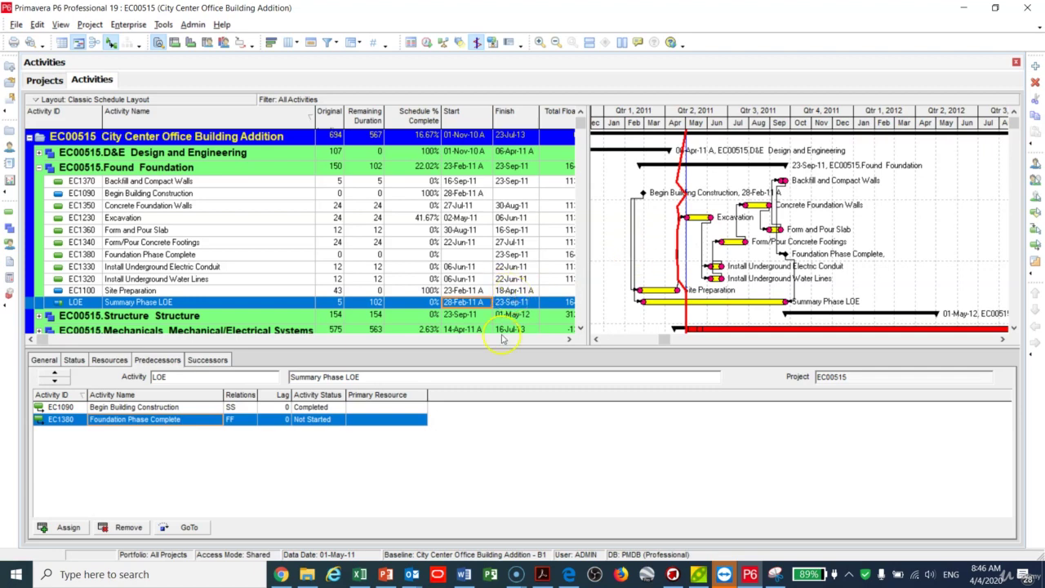
Step: Assign the Operator labor resource to the Summary Phase LOE activity and close the resource list
{"action": "left_click", "coordinate": [114, 361]}
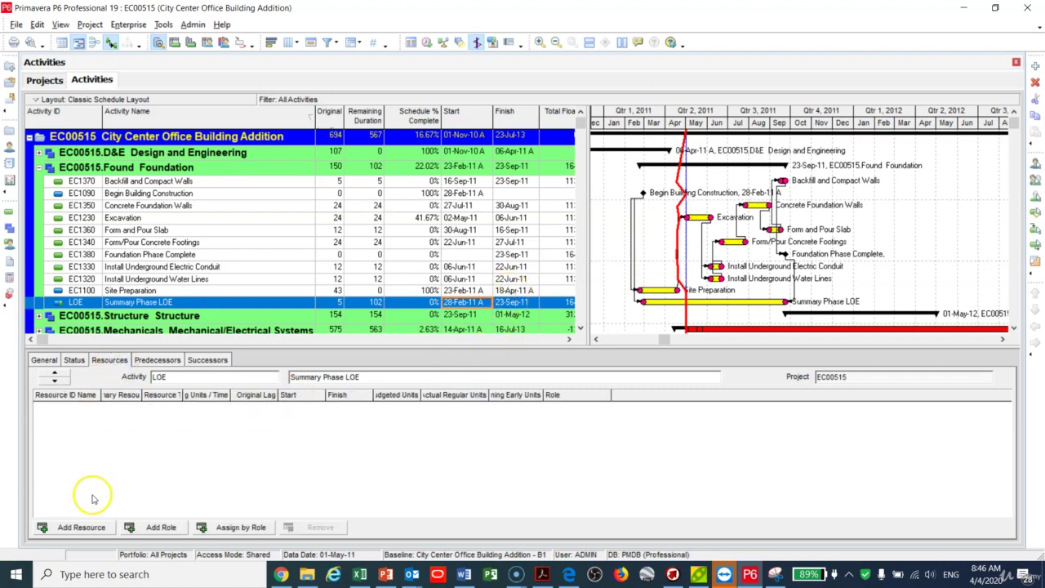
{"action": "left_click", "coordinate": [81, 528]}
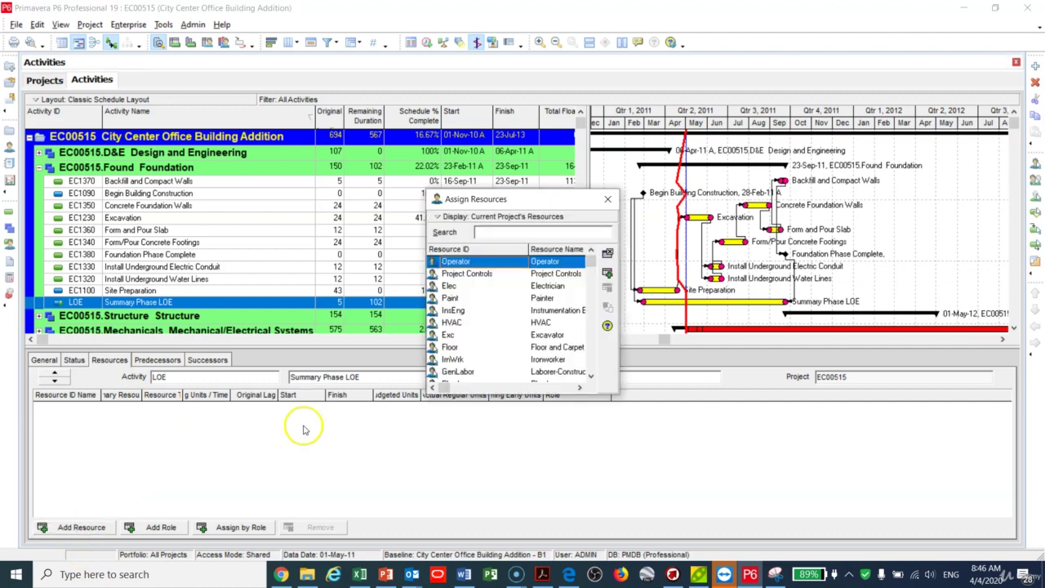
{"action": "left_click", "coordinate": [607, 271]}
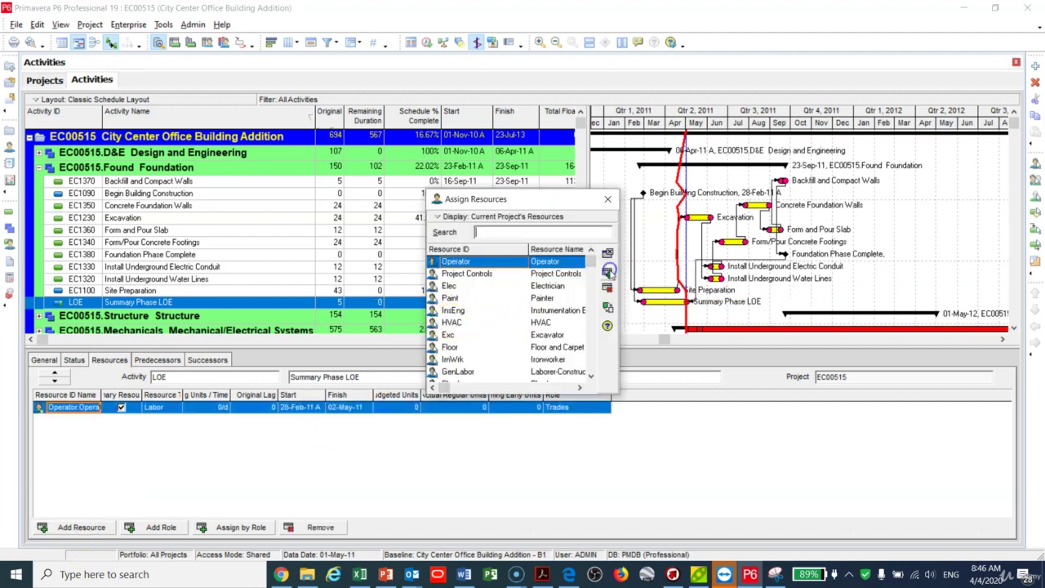
{"action": "left_click", "coordinate": [610, 254]}
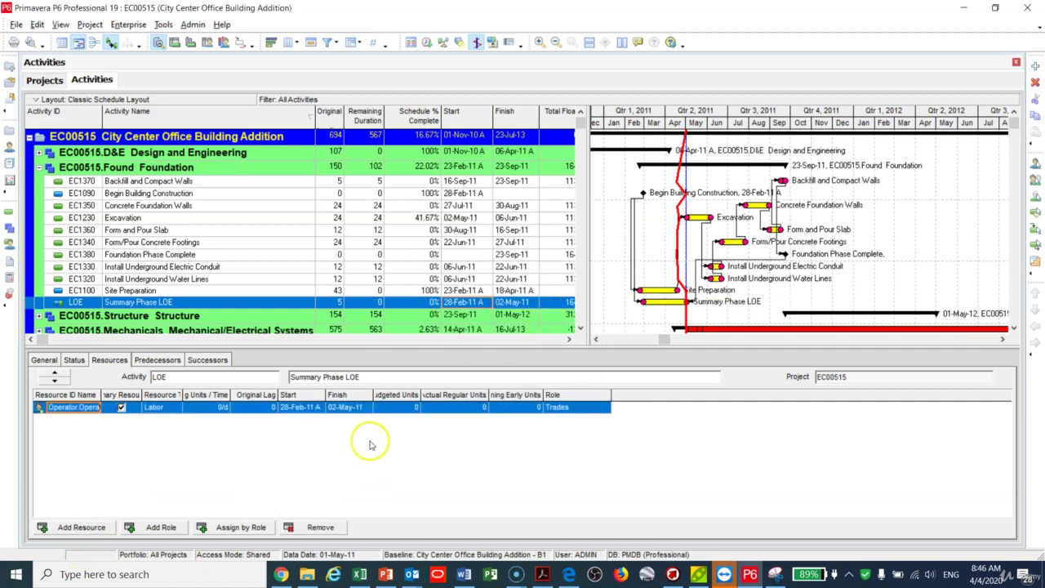
Step: Widen the Budgeted Units column and set the Operator assignment's budgeted units to 100
{"action": "left_click_drag", "start_coordinate": [419, 397], "coordinate": [448, 397]}
{"action": "left_click", "coordinate": [432, 406]}
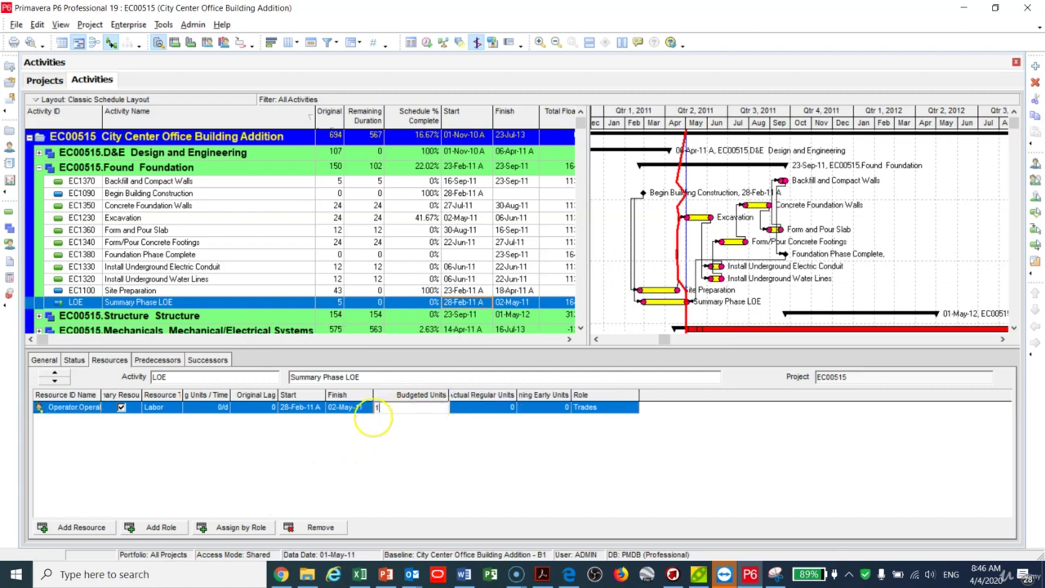
{"action": "type", "text": "100"}
{"action": "key", "text": "Return"}
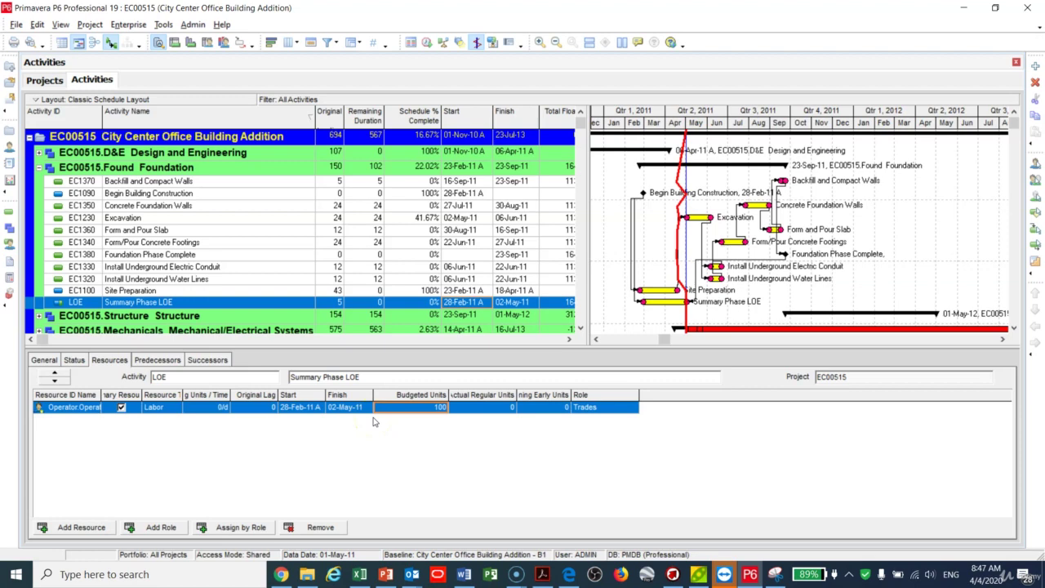
Step: Compare the resource assignments of Site Preparation and Concrete Foundation Walls with those of the Summary Phase LOE activity
{"action": "left_click", "coordinate": [168, 291]}
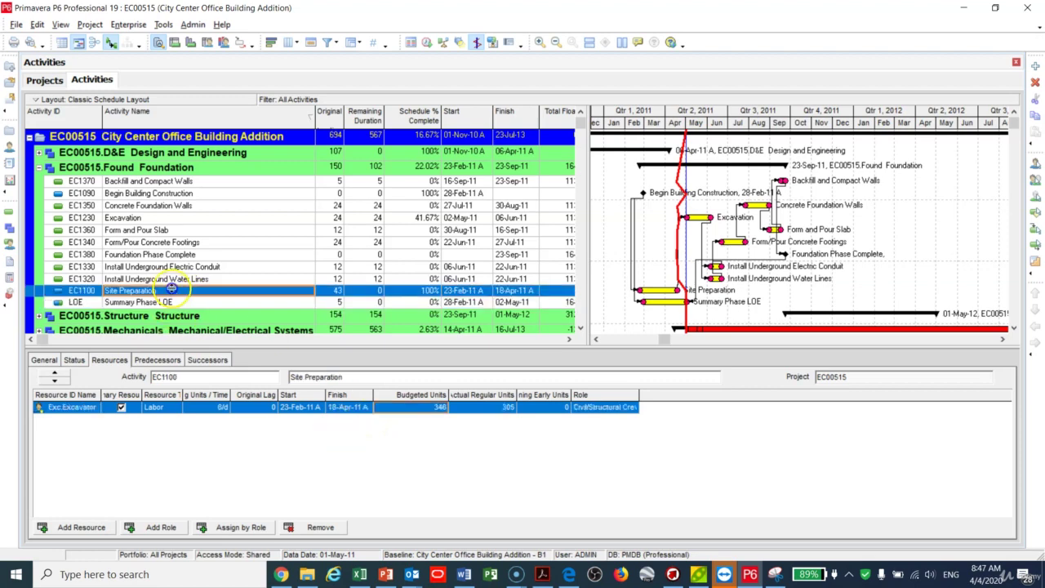
{"action": "left_click", "coordinate": [169, 302]}
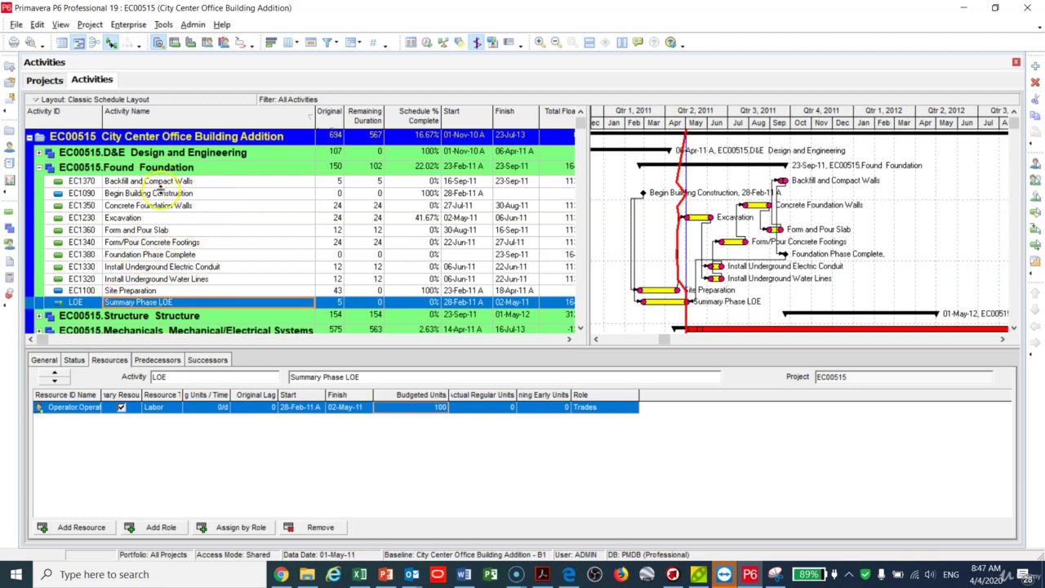
{"action": "left_click", "coordinate": [154, 205]}
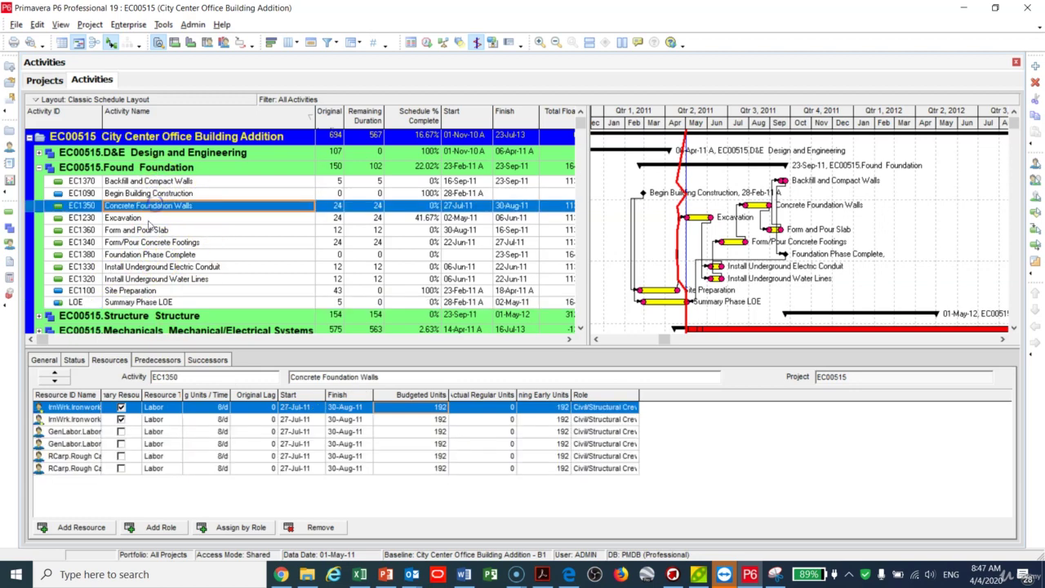
{"action": "left_click", "coordinate": [172, 303]}
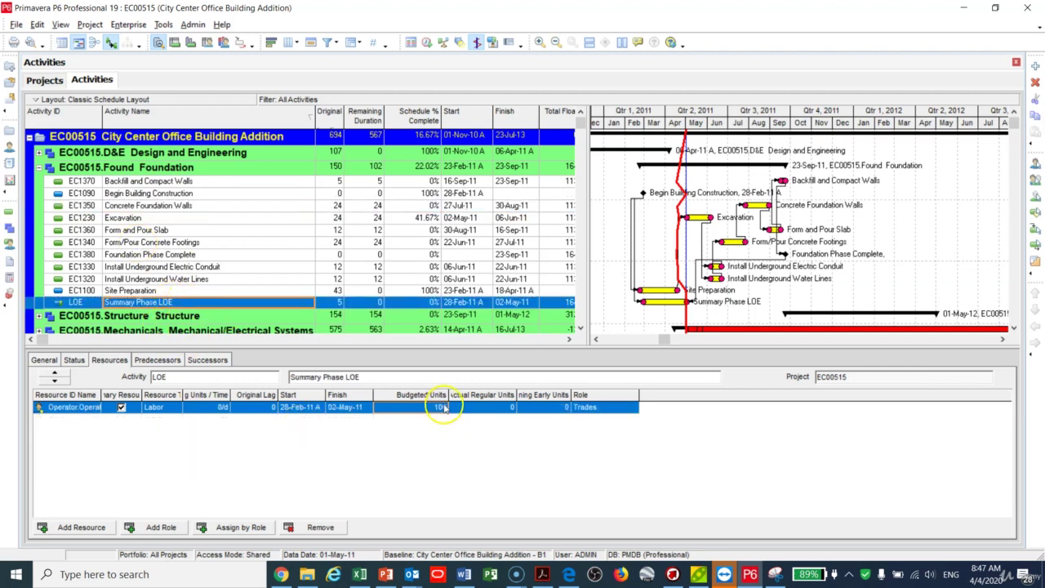
Step: Widen the resource table's Budgeted Units and Actual Regular Units columns, and check the Site Preparation activity's units
{"action": "left_click_drag", "start_coordinate": [449, 396], "coordinate": [456, 396]}
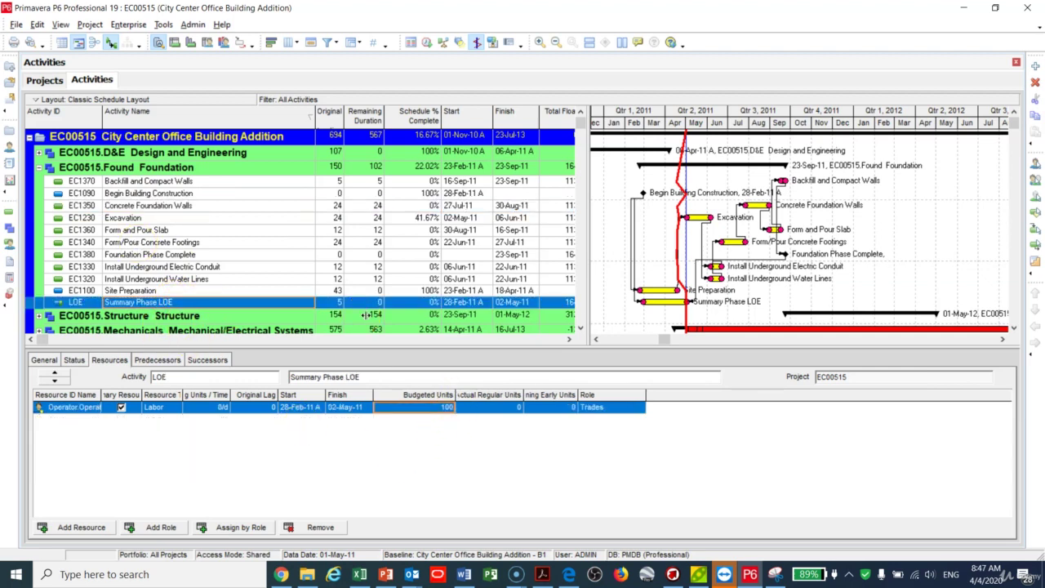
{"action": "left_click", "coordinate": [487, 409]}
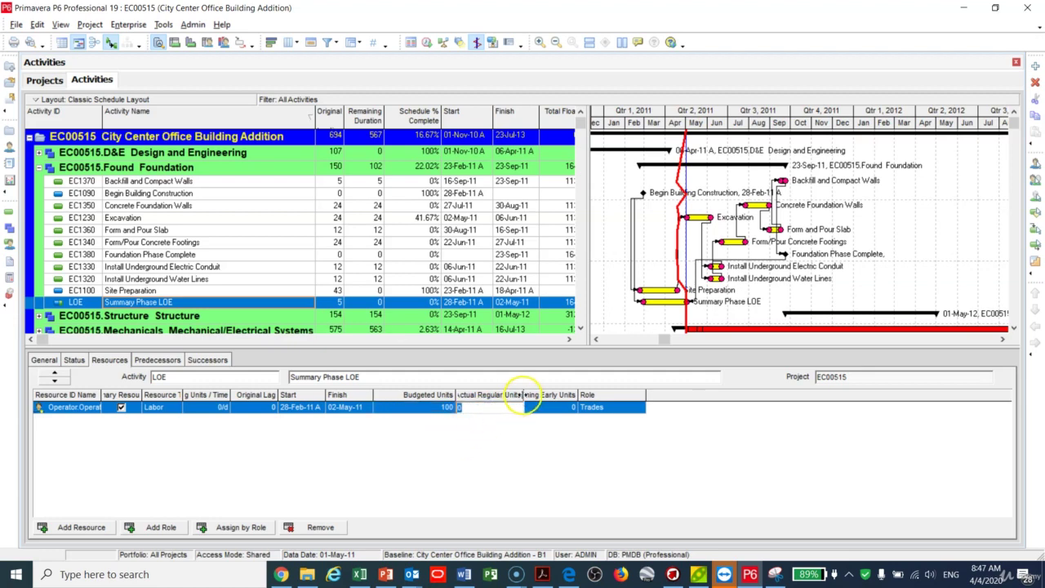
{"action": "left_click_drag", "start_coordinate": [525, 395], "coordinate": [548, 395]}
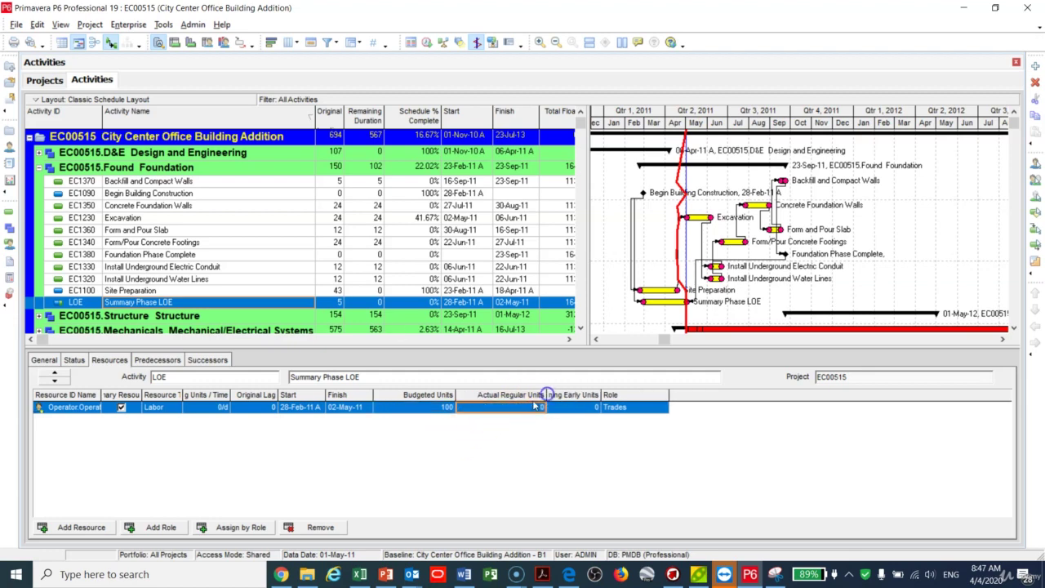
{"action": "left_click", "coordinate": [212, 292]}
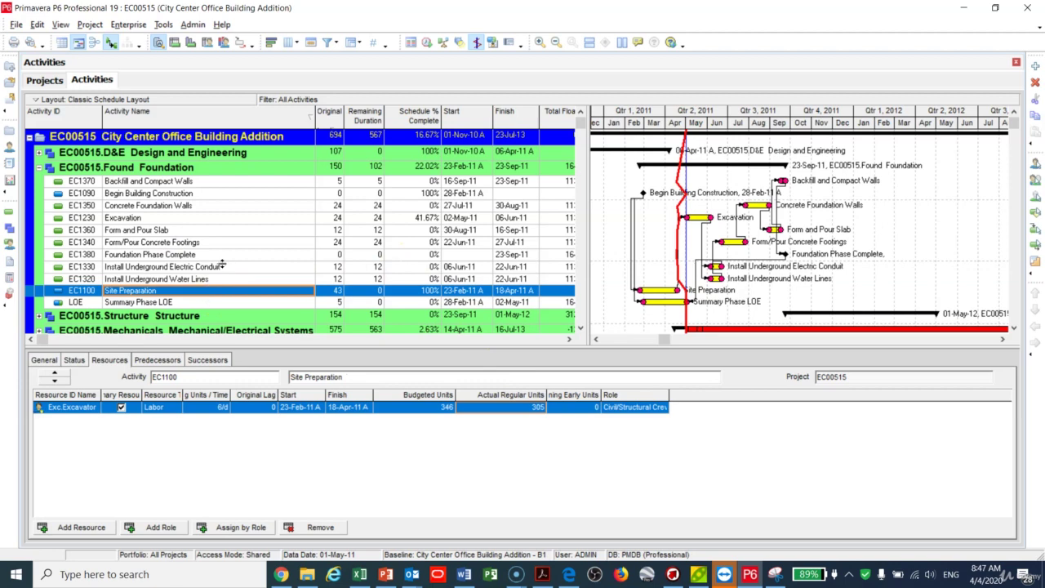